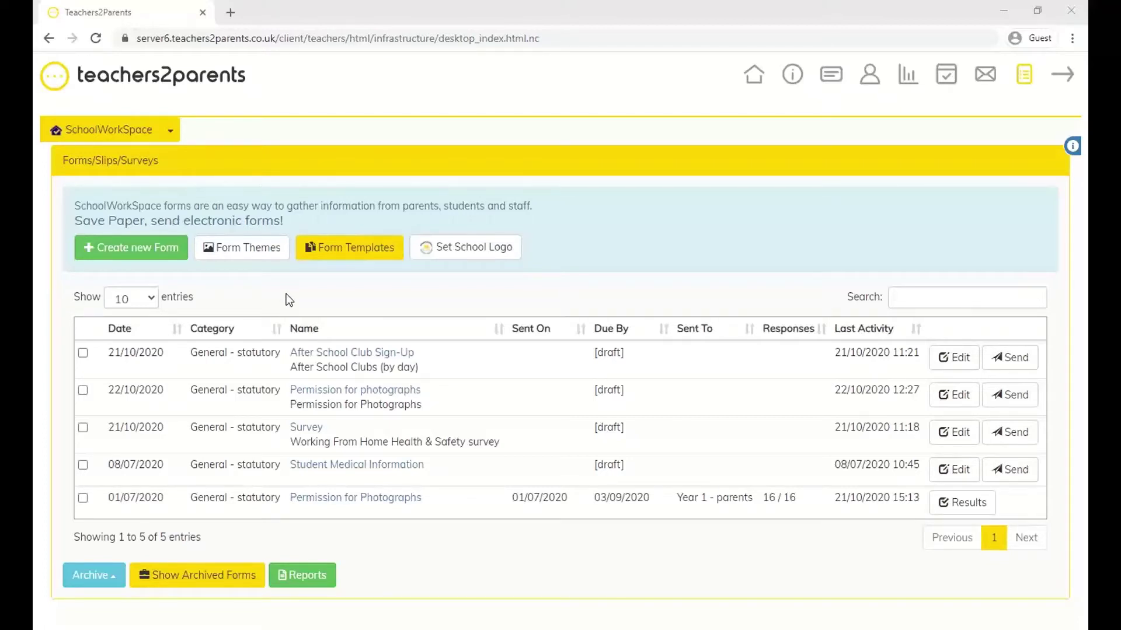
# - Try the Staff / Other and Anonymous / Guests recipient options in a new blank form and return to the forms list without creating it
pyautogui.click(143, 264)
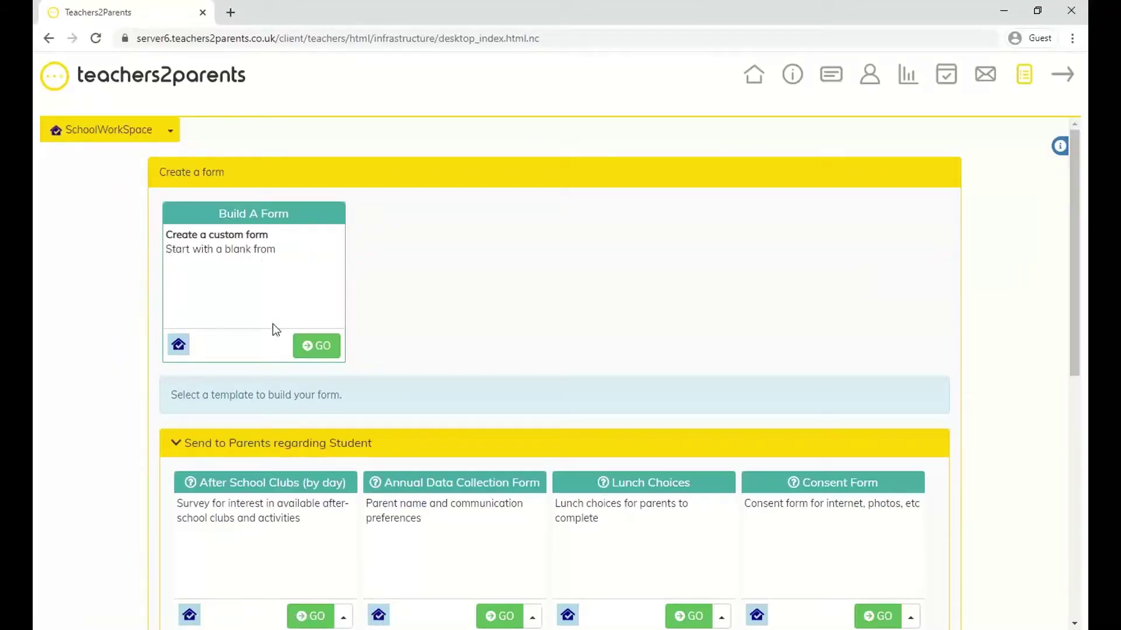
pyautogui.click(311, 349)
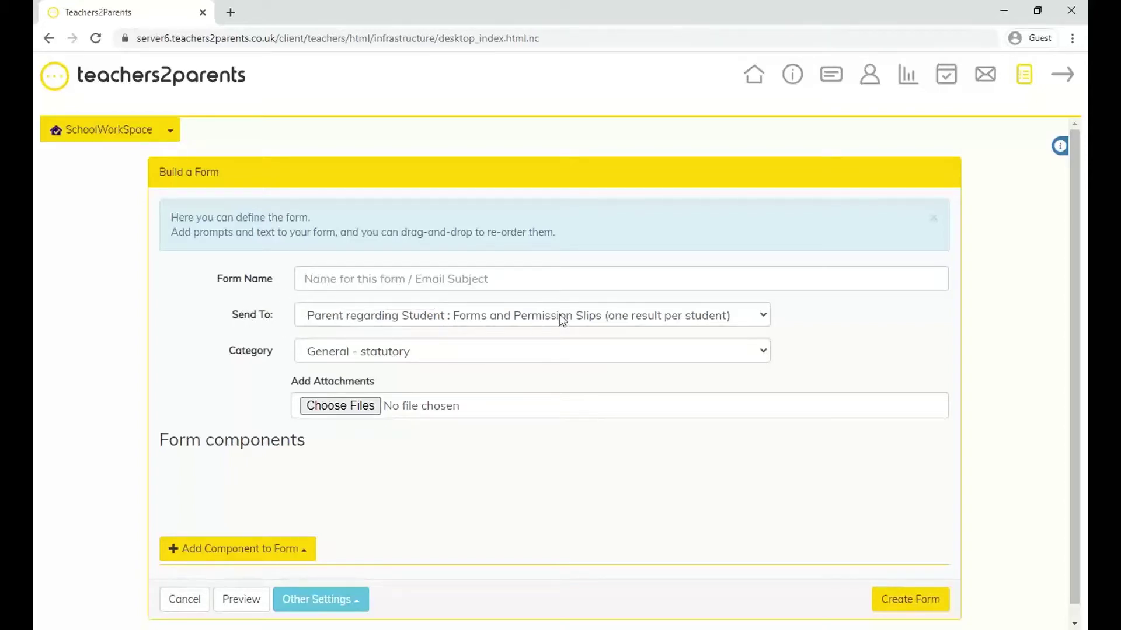
pyautogui.click(757, 318)
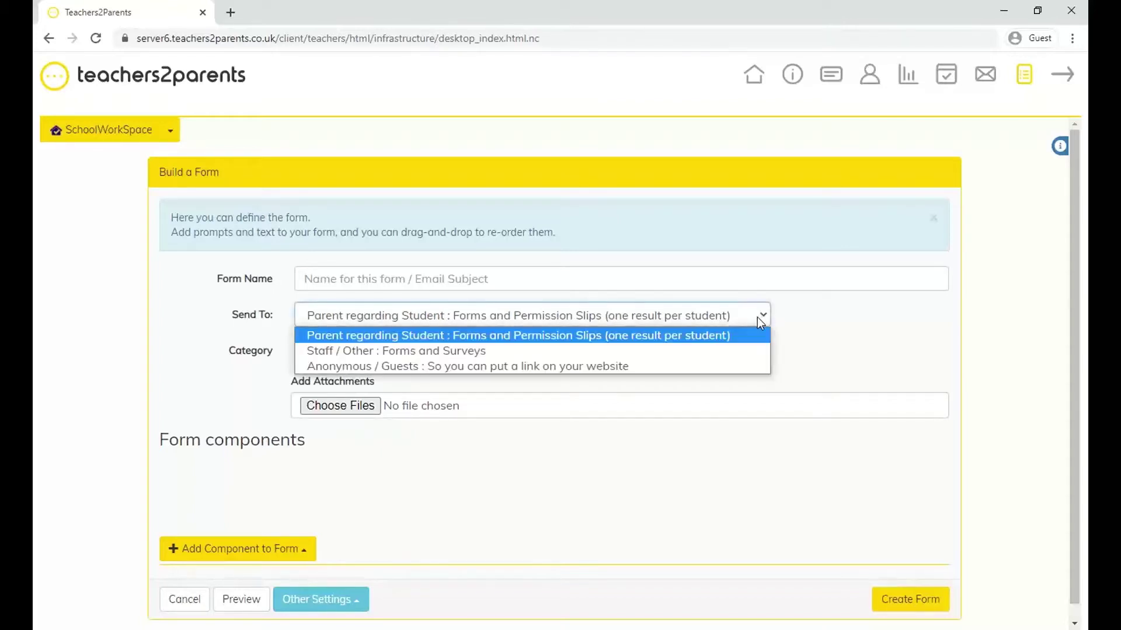
pyautogui.click(742, 349)
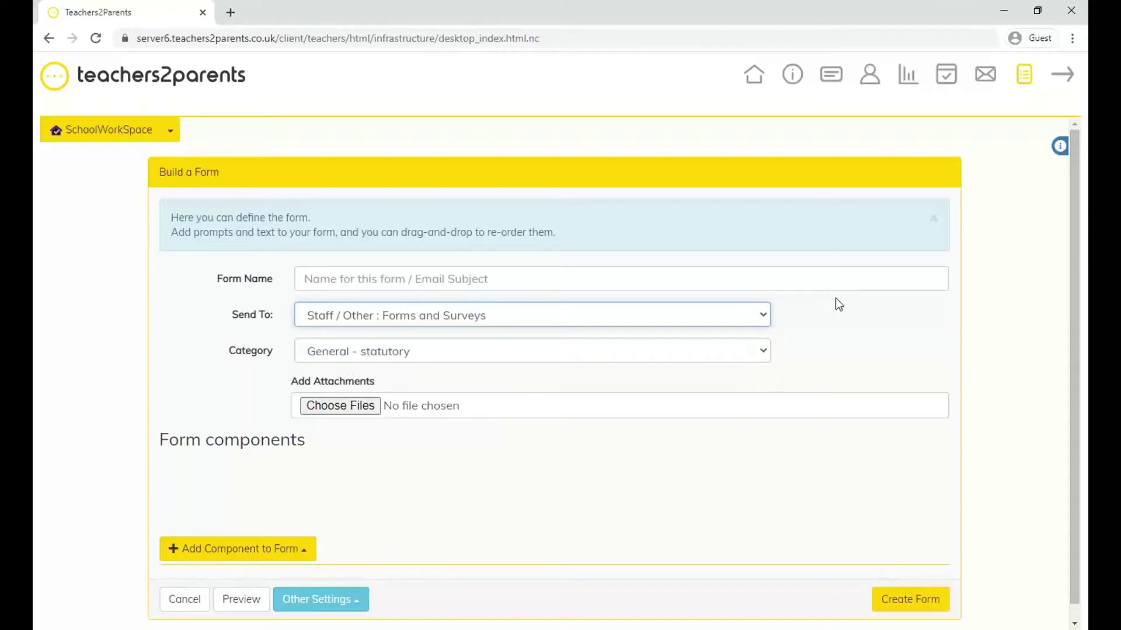
pyautogui.click(767, 319)
pyautogui.click(737, 367)
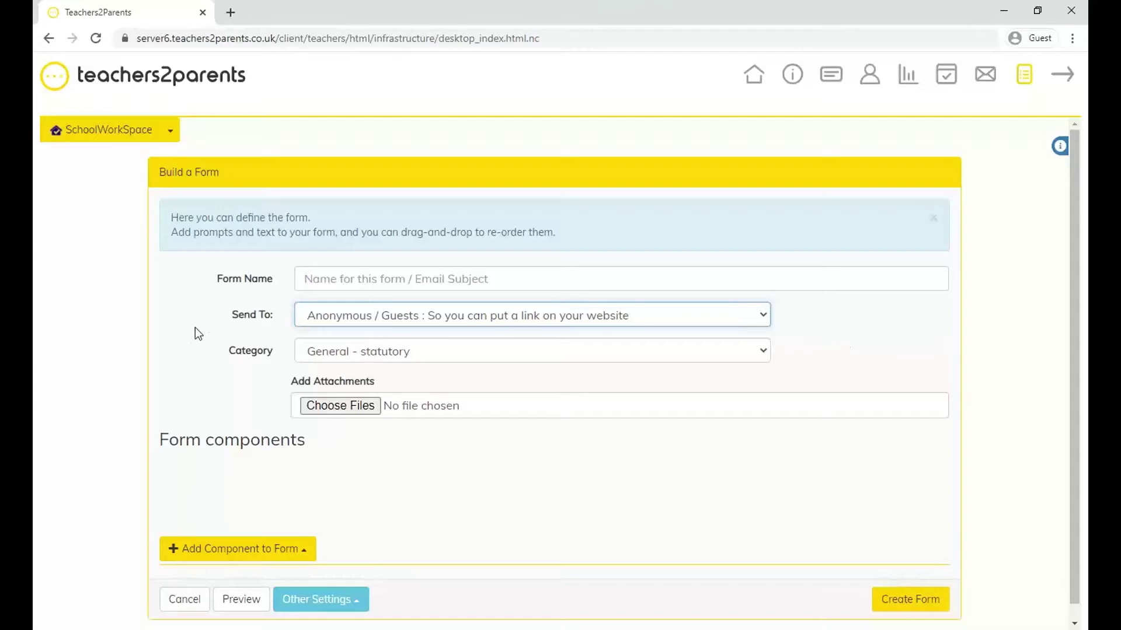
pyautogui.hotkey('alt', 'Left')
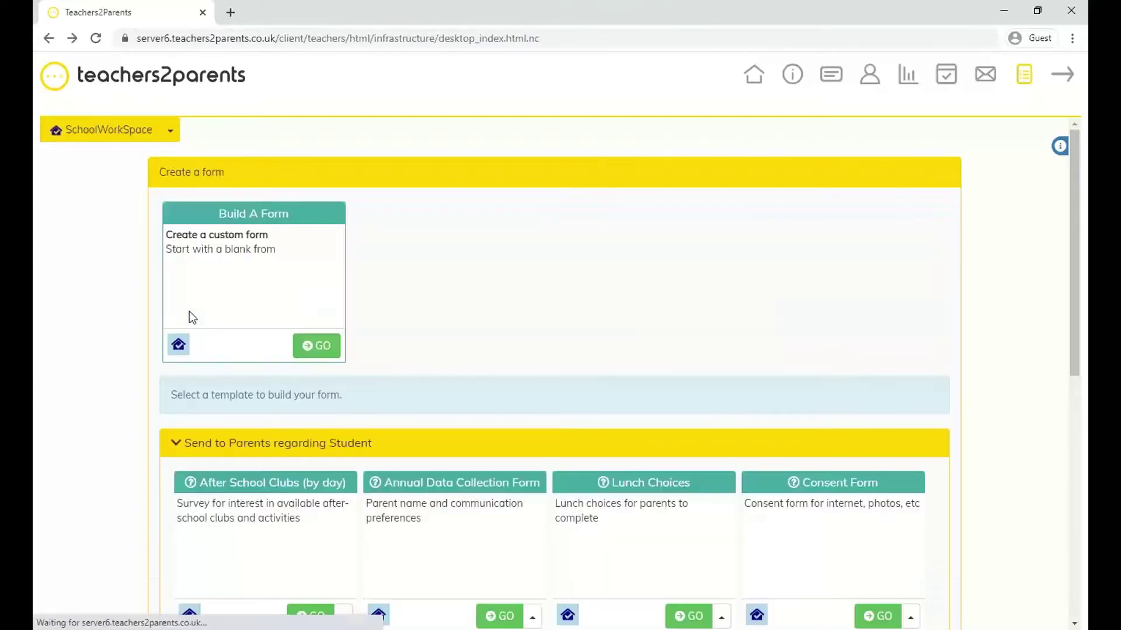
pyautogui.hotkey('alt', 'Left')
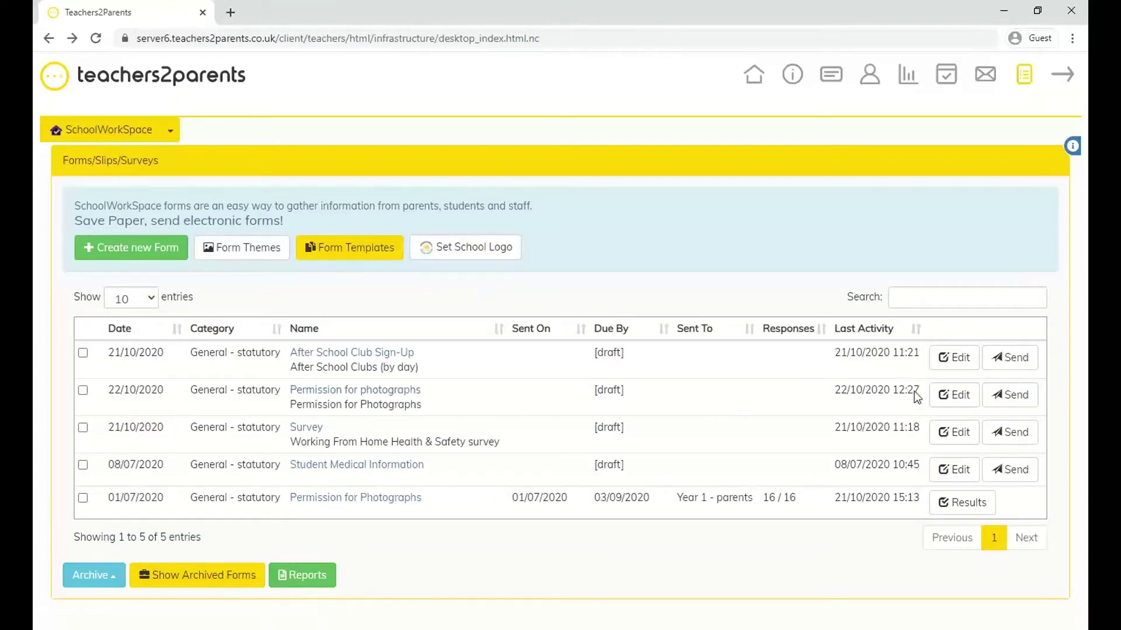
# - Open the "Permission for photographs" draft for editing and look through its form components
pyautogui.click(947, 394)
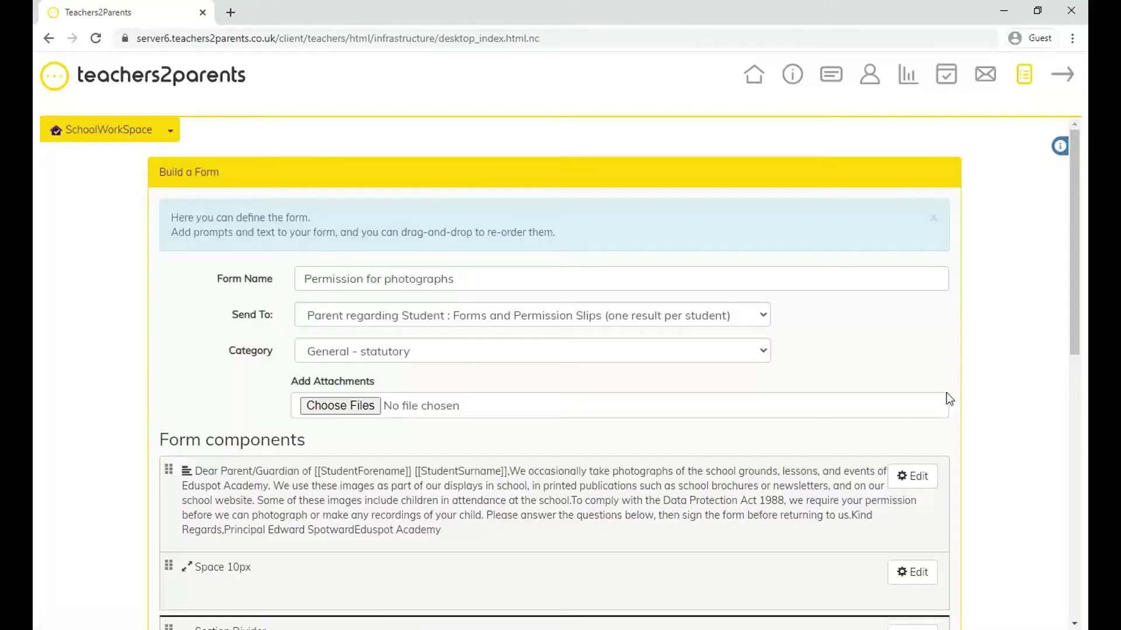
pyautogui.moveTo(1073, 258); pyautogui.dragTo(1076, 321)
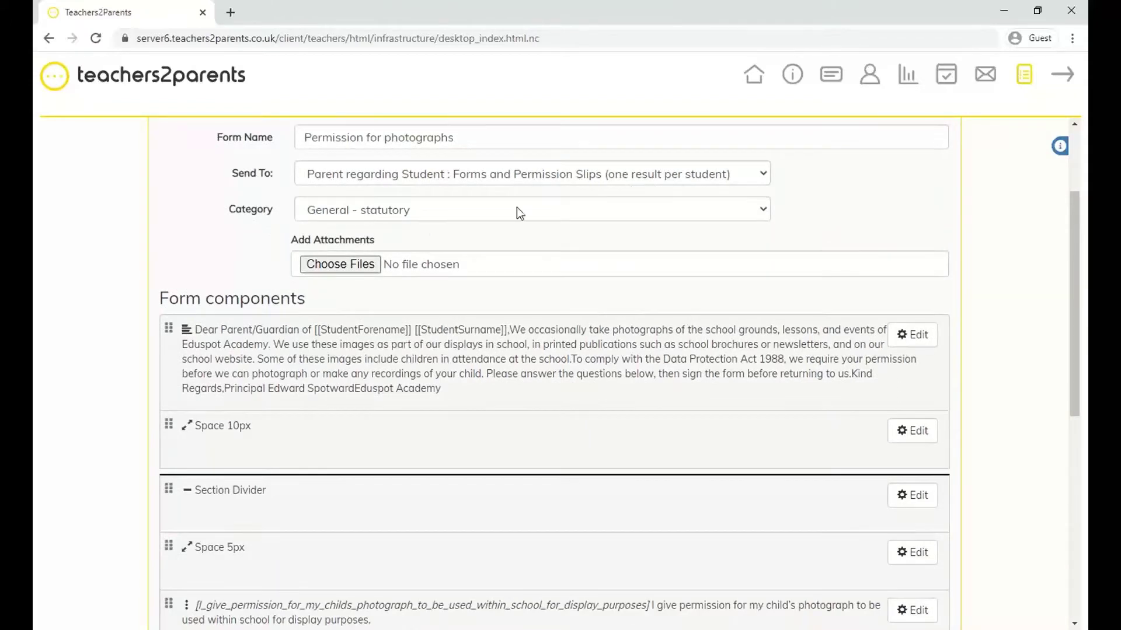
pyautogui.moveTo(161, 298); pyautogui.dragTo(310, 299)
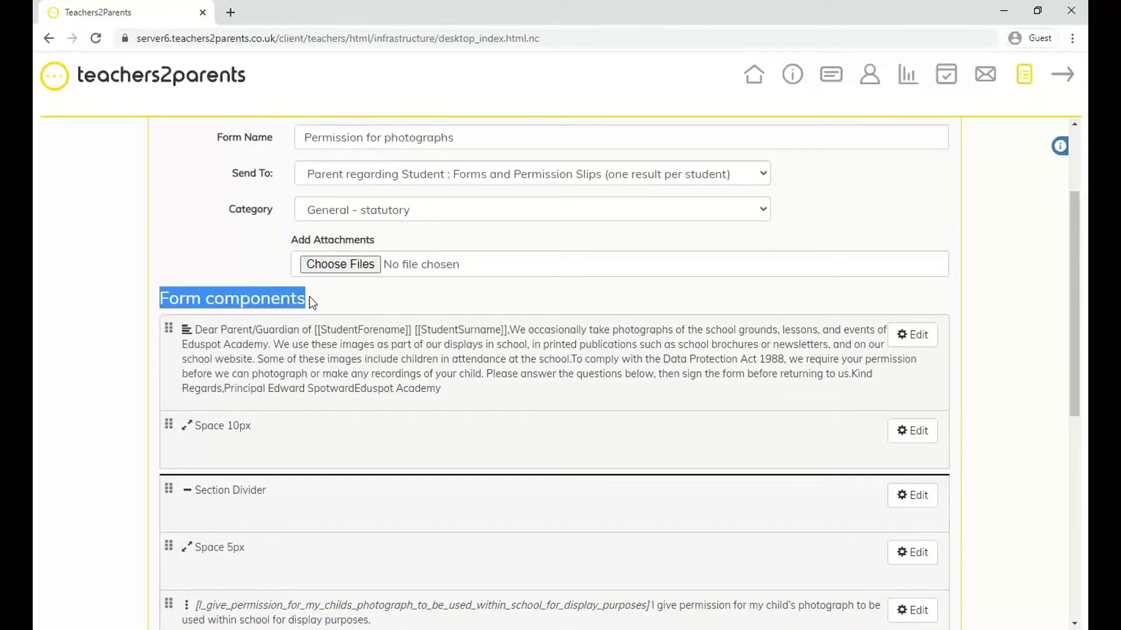
pyautogui.click(310, 299)
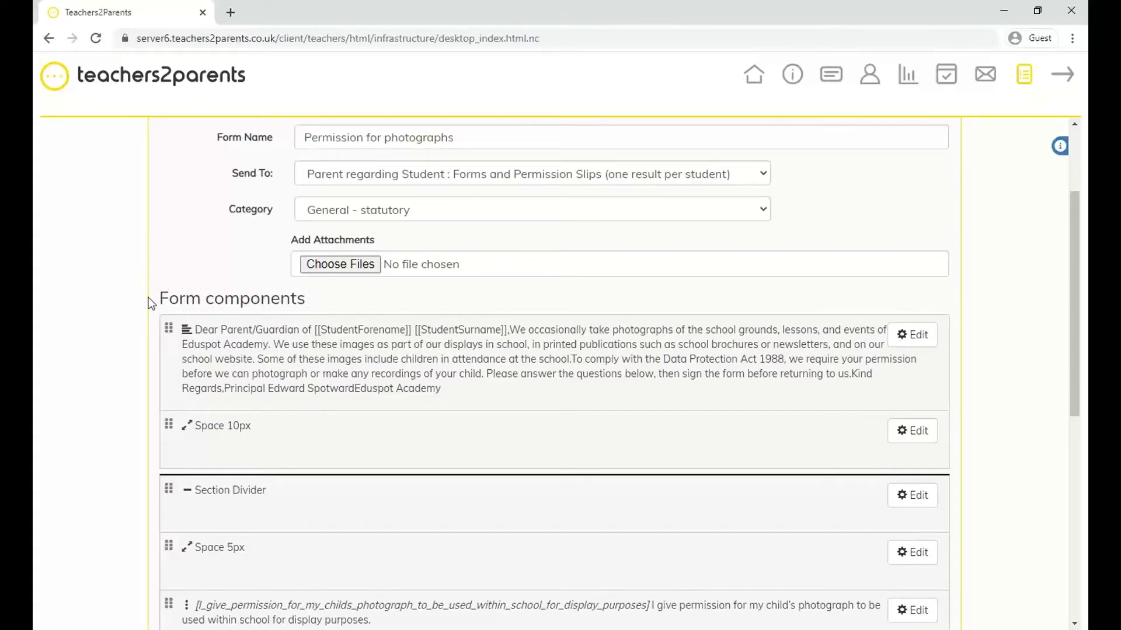
pyautogui.scroll(-4, 150, 303)
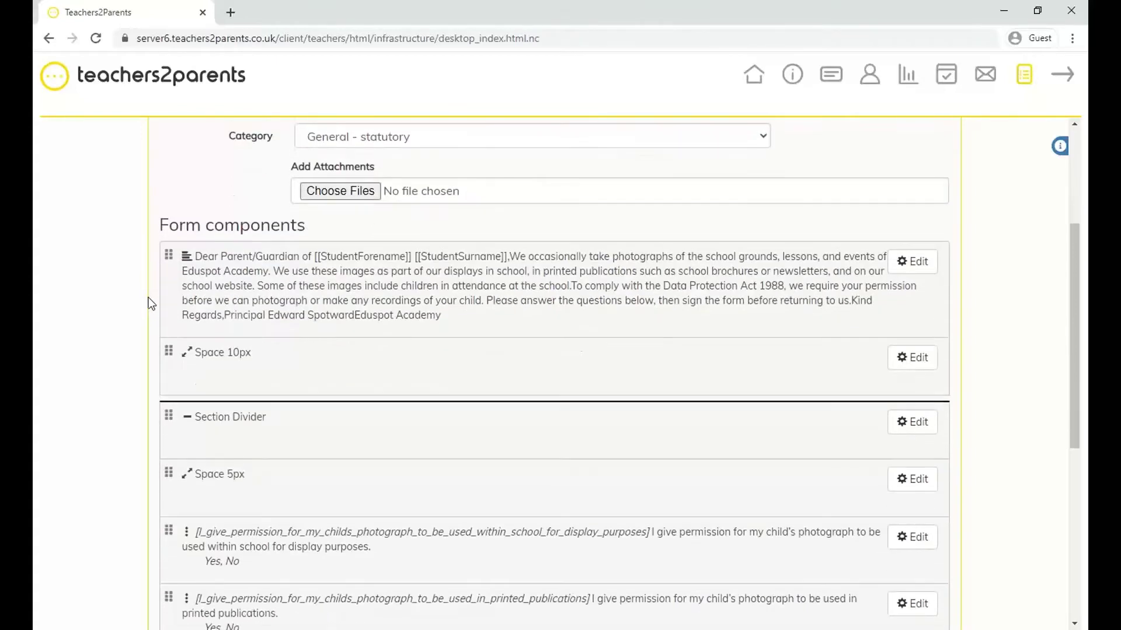
pyautogui.scroll(1, 149, 296)
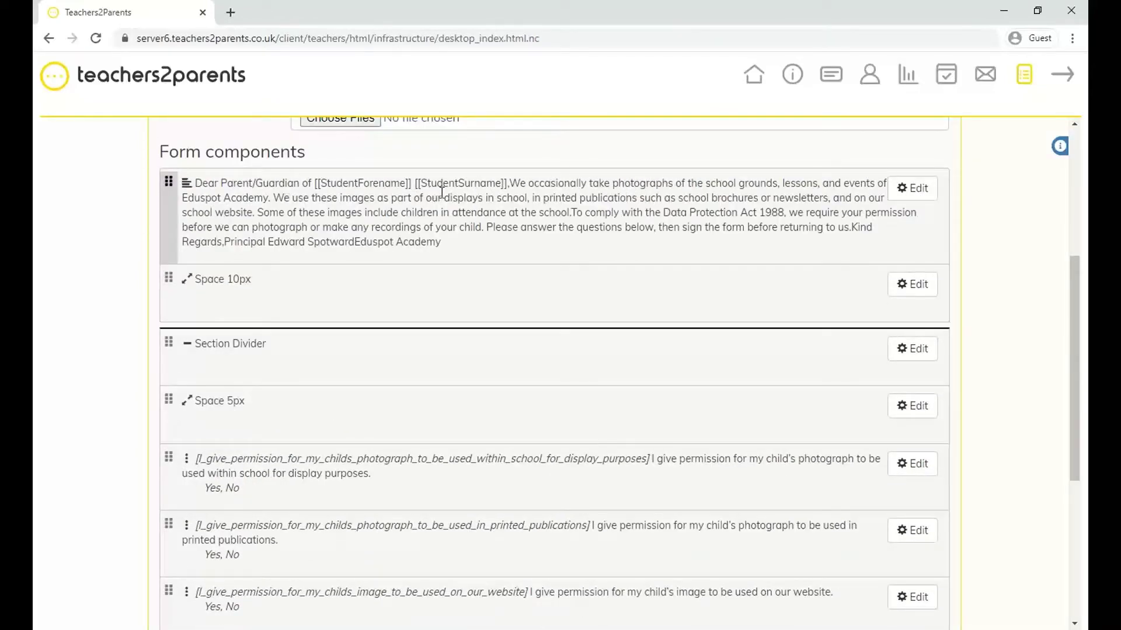
# - Examine the introductory letter text, its student name tokens and the available student tokens, and close the text editor without changes
pyautogui.click(917, 199)
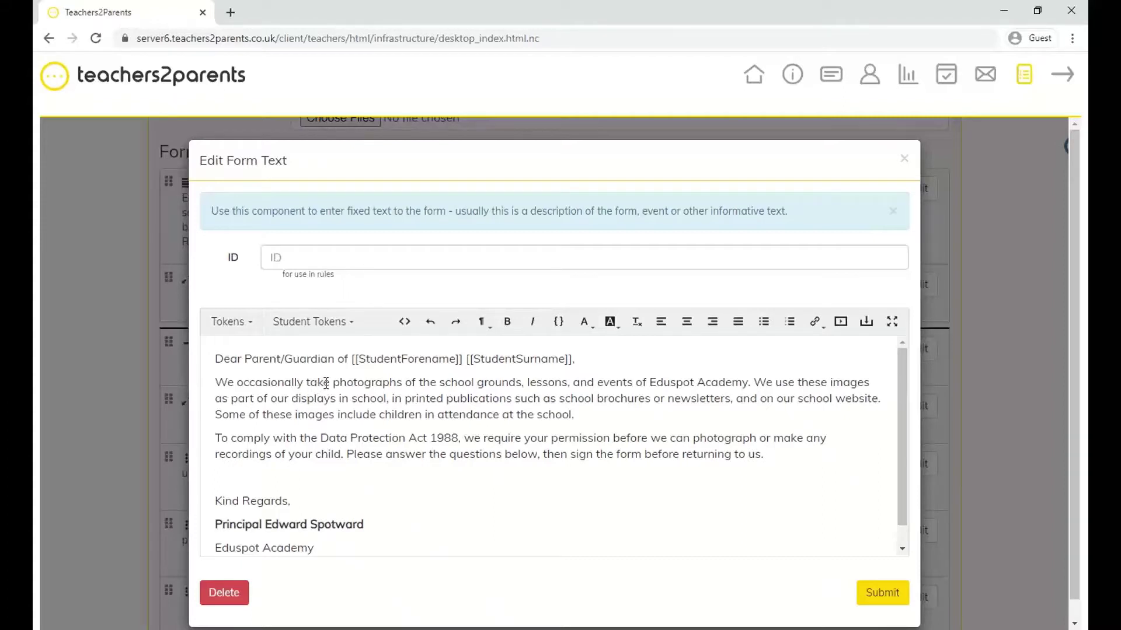
pyautogui.moveTo(358, 359); pyautogui.dragTo(566, 369)
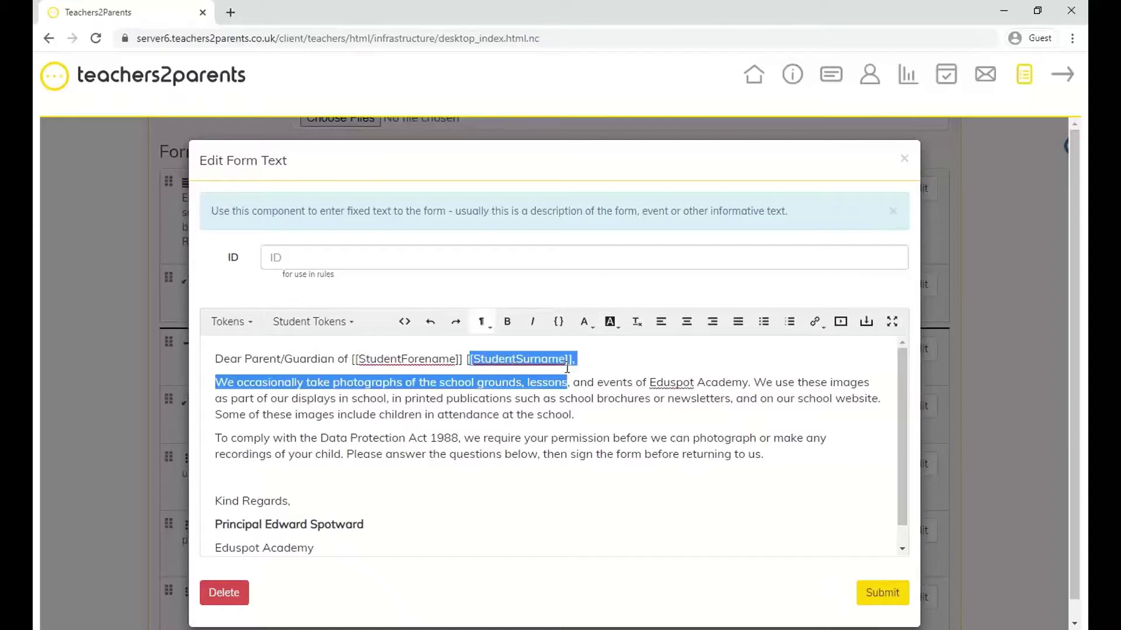
pyautogui.click(562, 400)
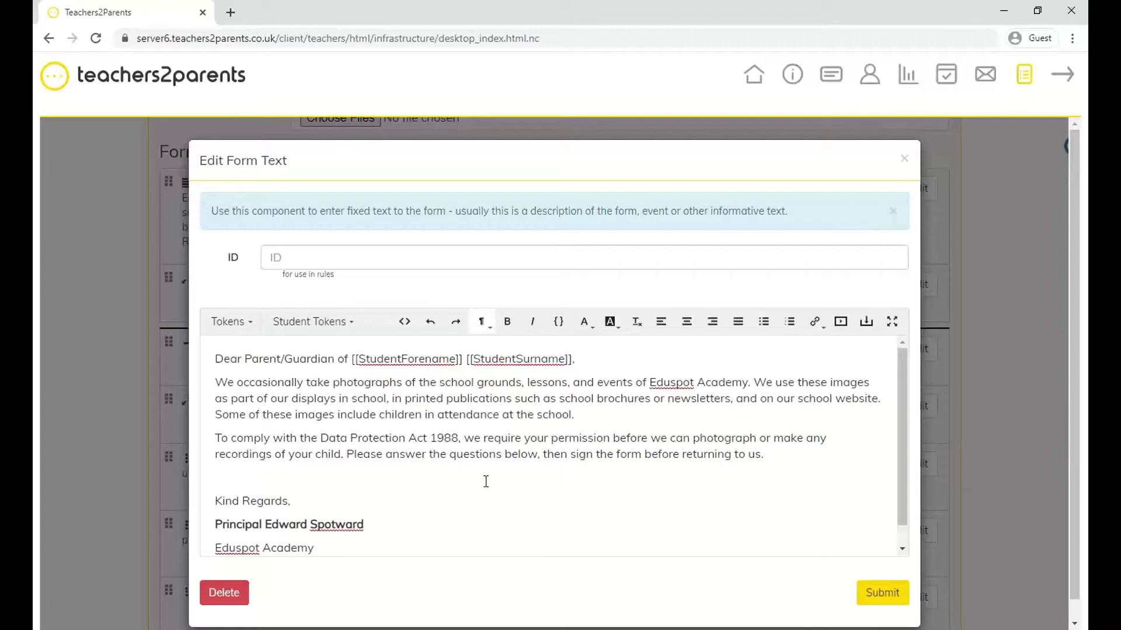
pyautogui.click(309, 322)
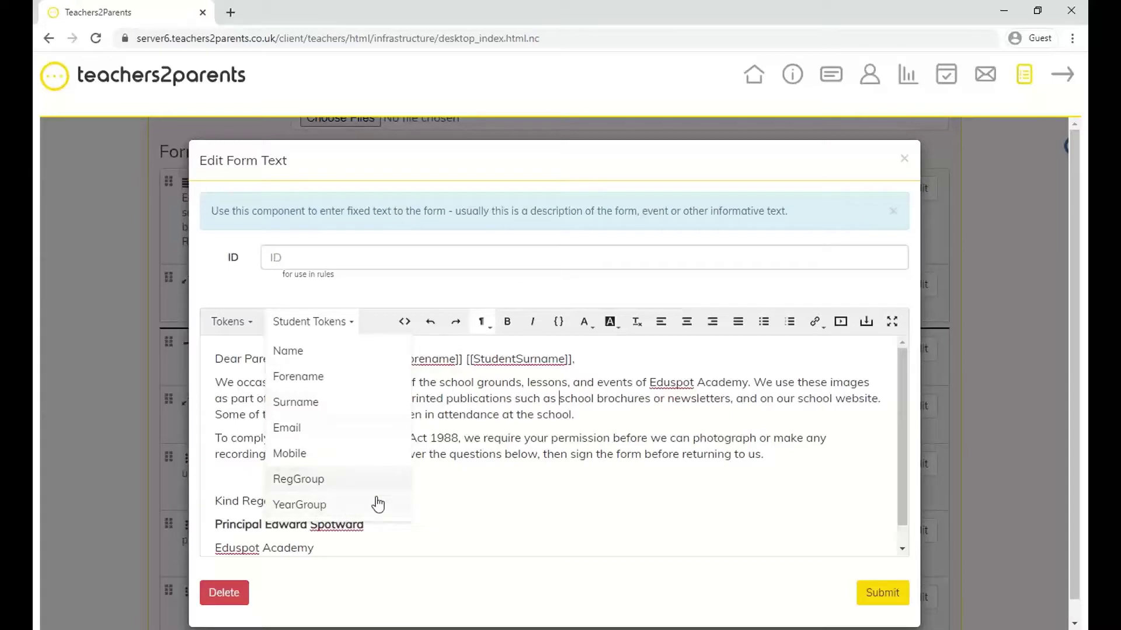
pyautogui.click(470, 501)
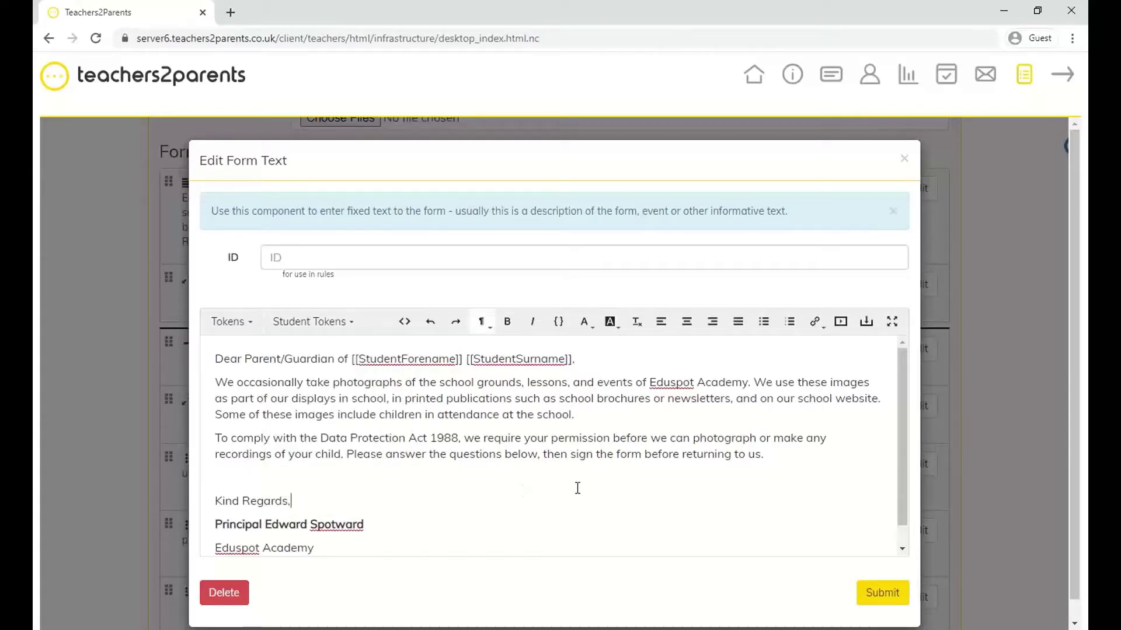
pyautogui.click(904, 158)
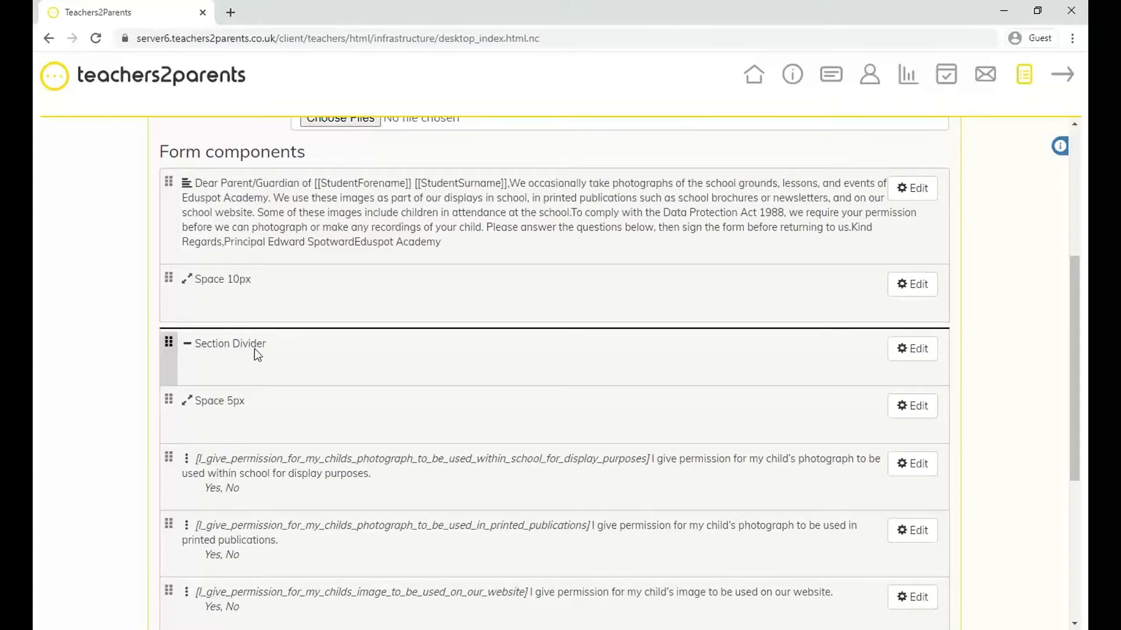
# - Open the question about using photographs within school for display purposes and examine its Yes and No options
pyautogui.scroll(-1, 374, 332)
pyautogui.scroll(-2, 376, 318)
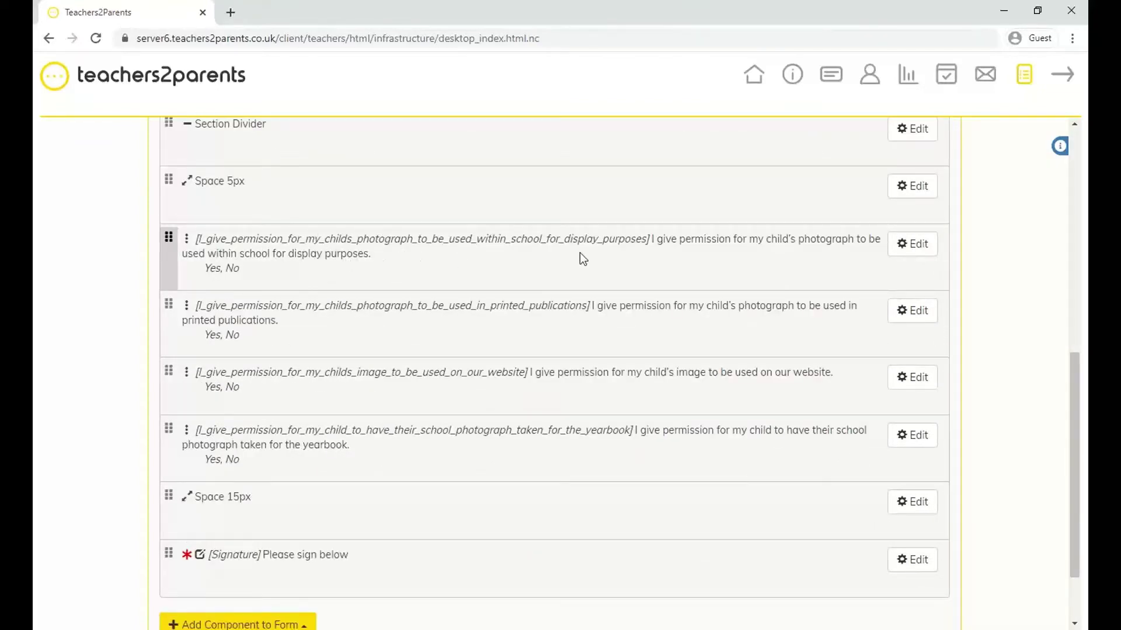
pyautogui.click(920, 252)
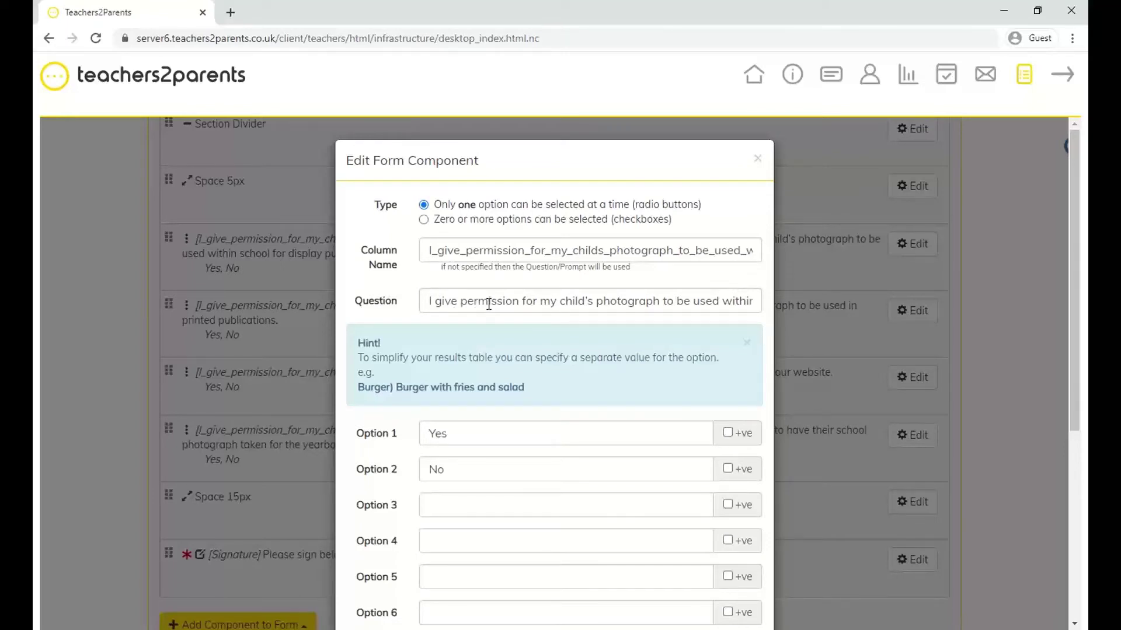
pyautogui.doubleClick(455, 435)
pyautogui.doubleClick(453, 467)
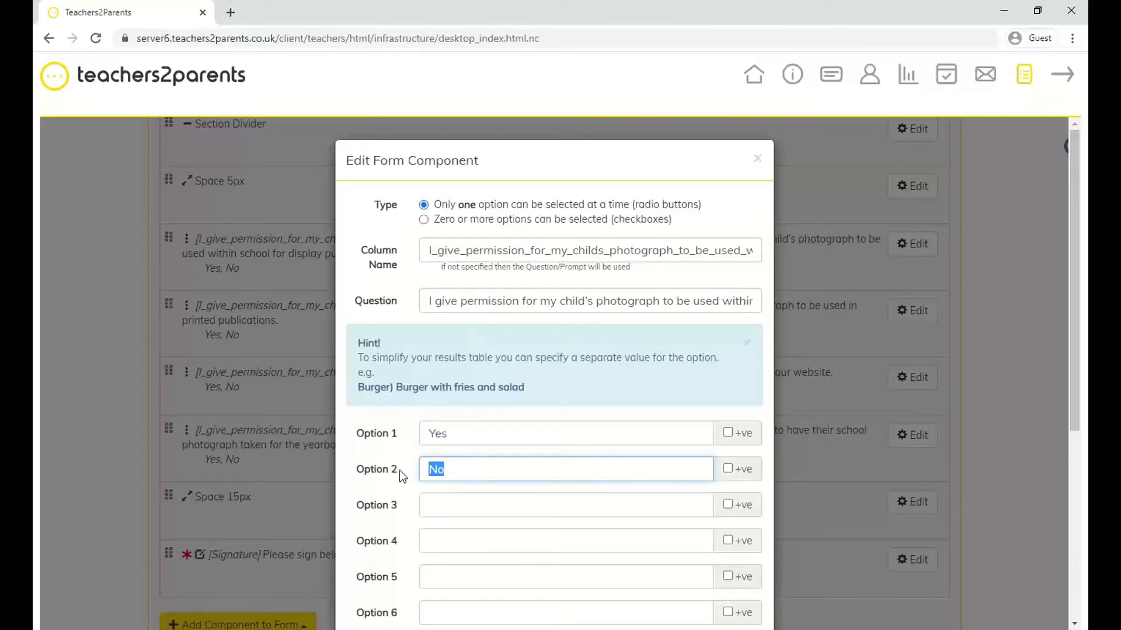
pyautogui.click(351, 437)
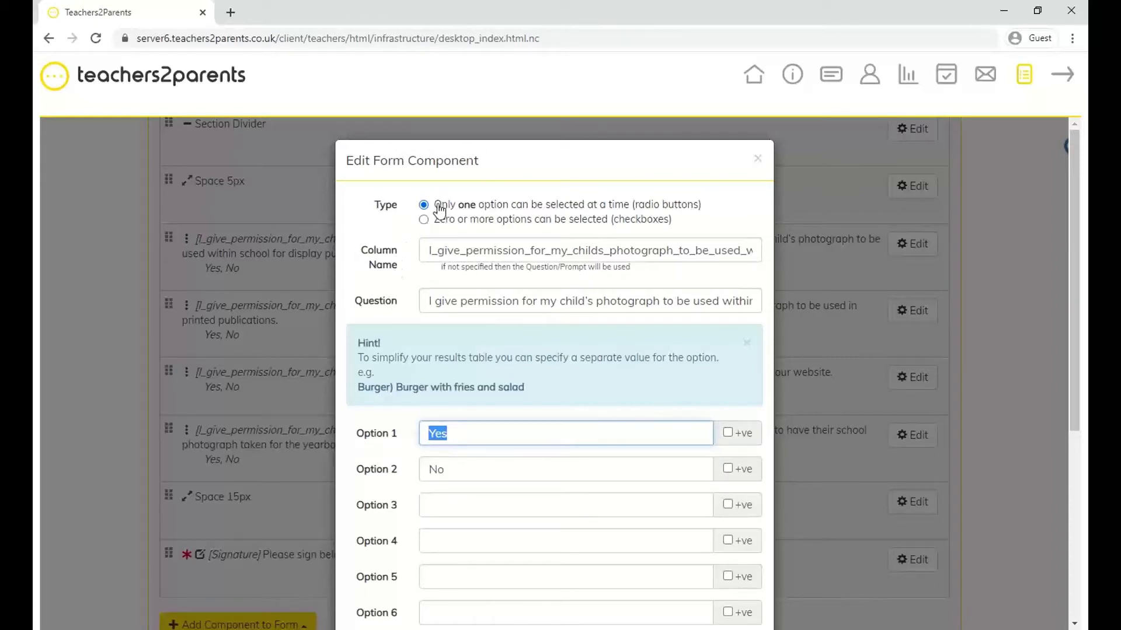
# - Try the checkboxes answer type for the display-purposes question, restore the single-option type and close the component without submitting
pyautogui.click(425, 221)
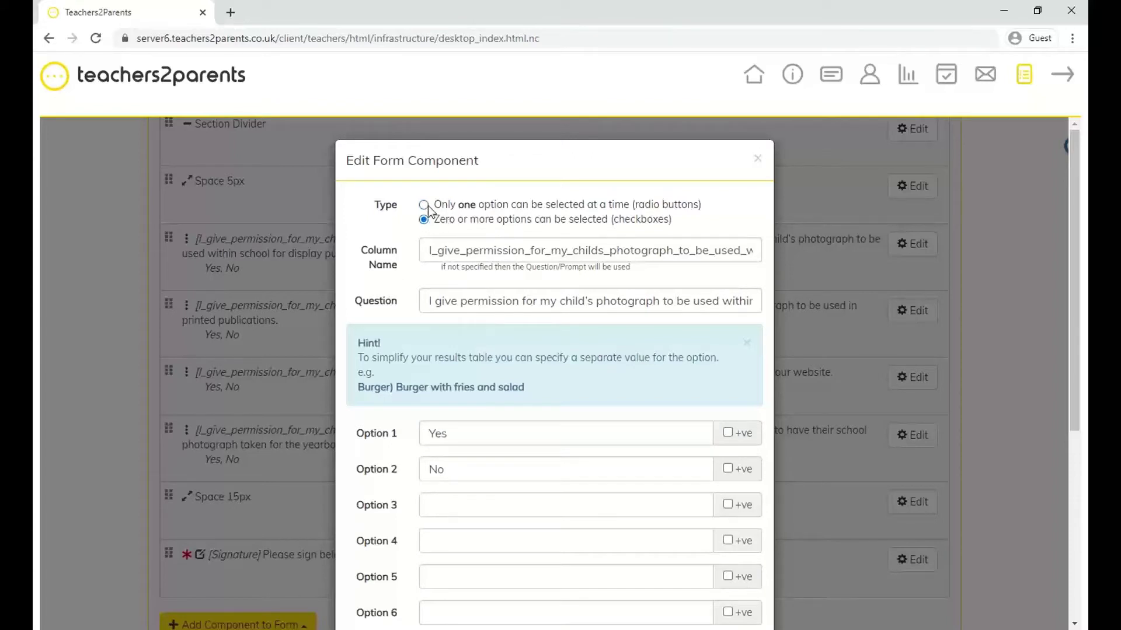
pyautogui.click(425, 207)
pyautogui.click(759, 161)
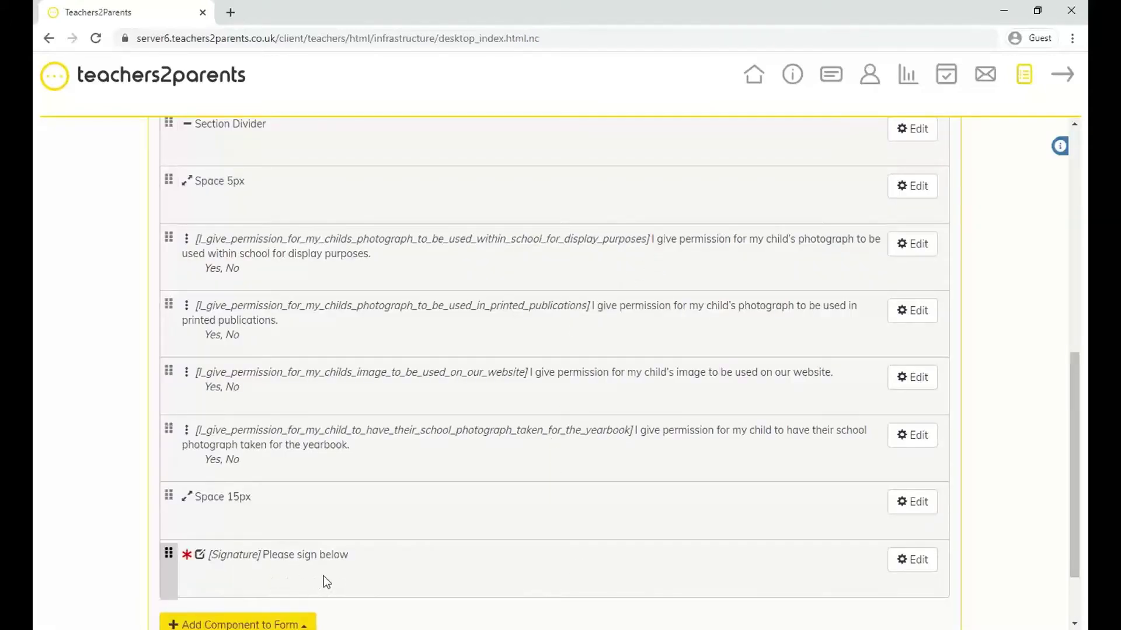
# - Check the signature component's required-input setting and close the component without changes
pyautogui.click(911, 560)
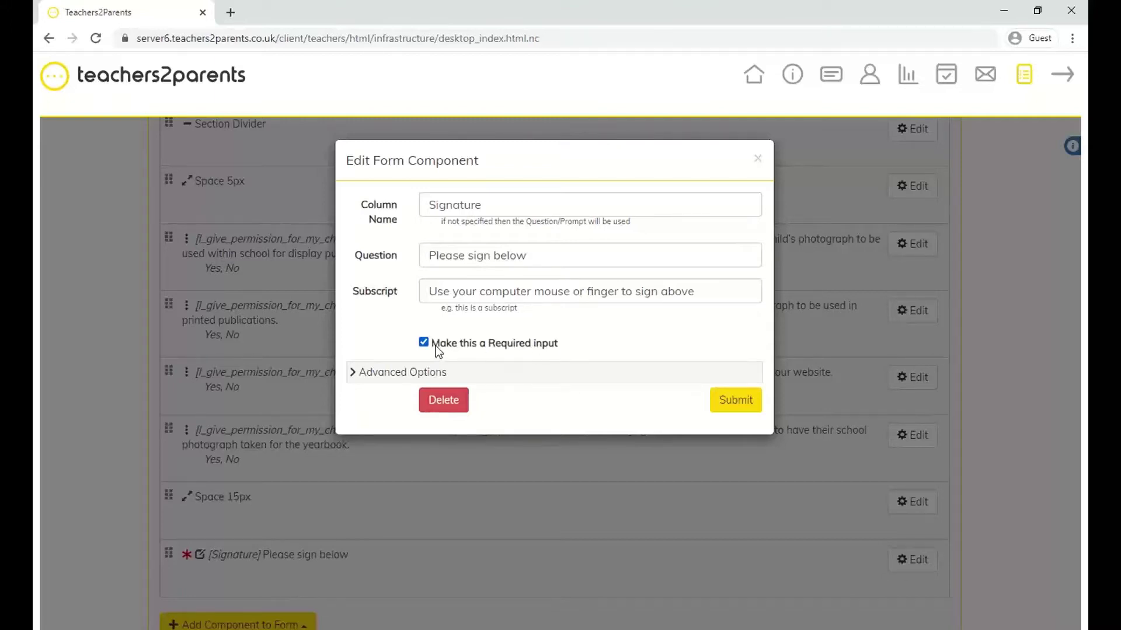
pyautogui.moveTo(436, 345); pyautogui.dragTo(543, 349)
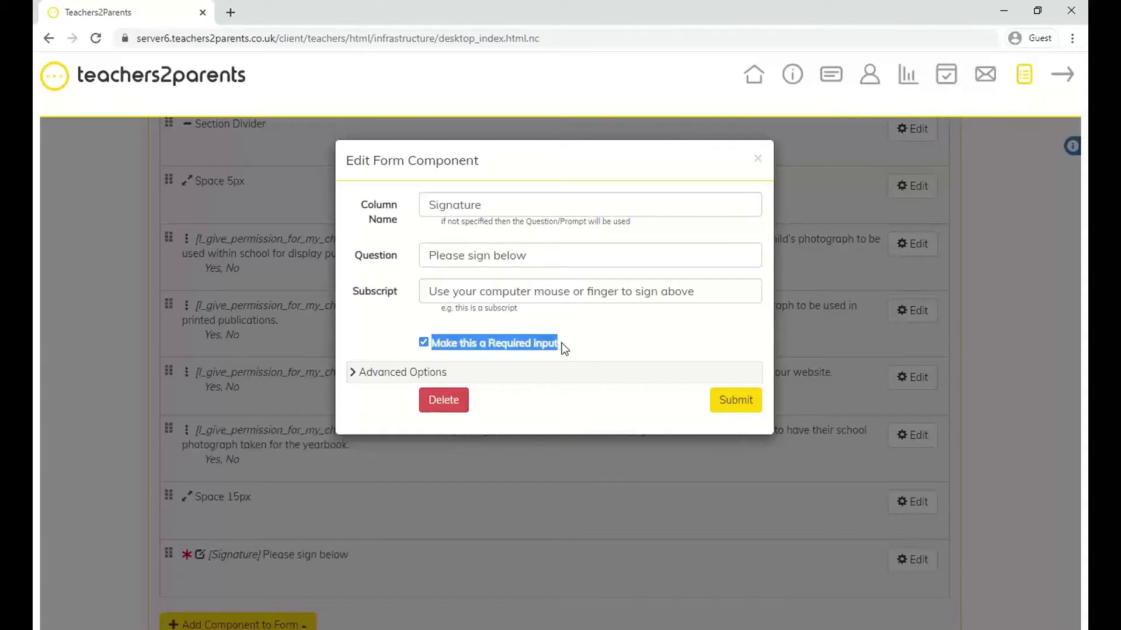
pyautogui.click(586, 335)
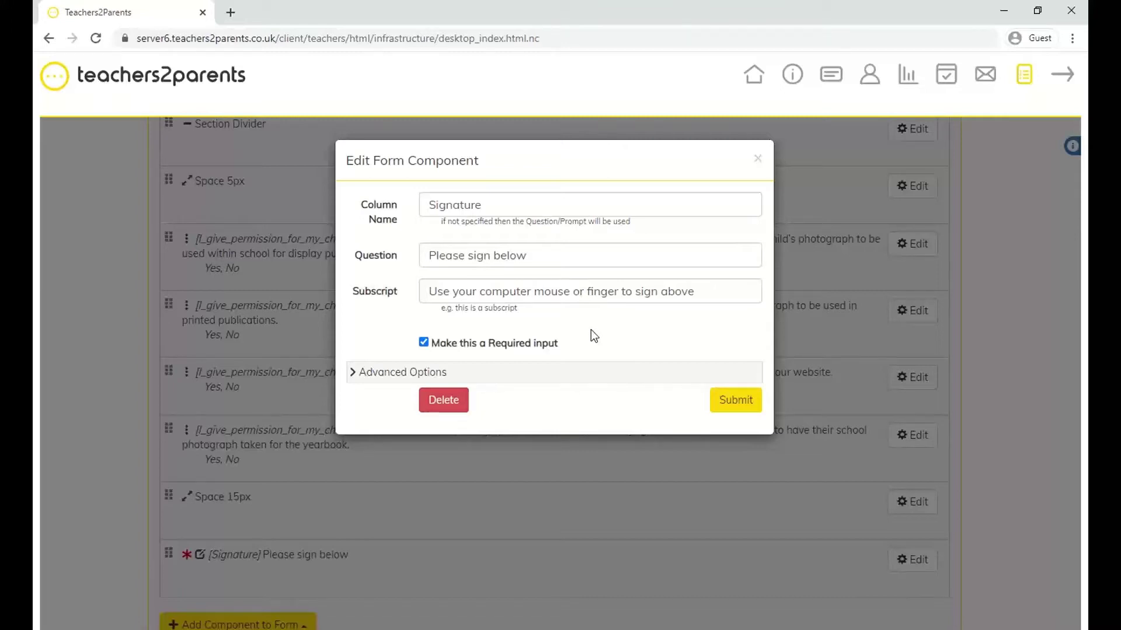
pyautogui.click(759, 161)
# - Preview the form and test it by answering No to the display-purposes question and drawing a signature, and close the preview
pyautogui.scroll(-2, 496, 296)
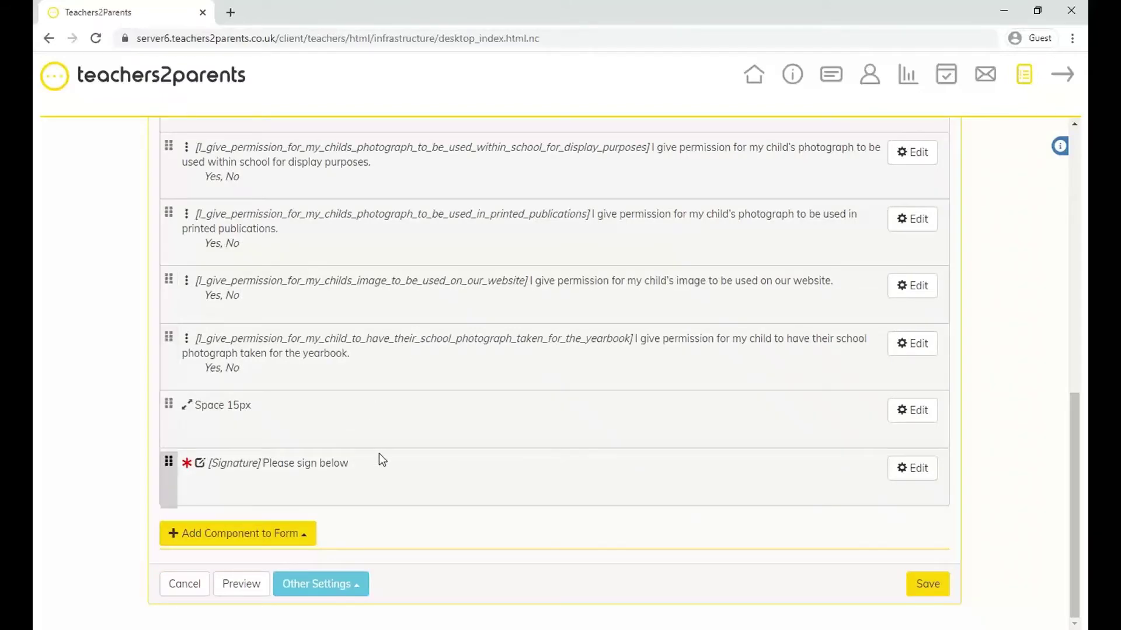
pyautogui.click(228, 598)
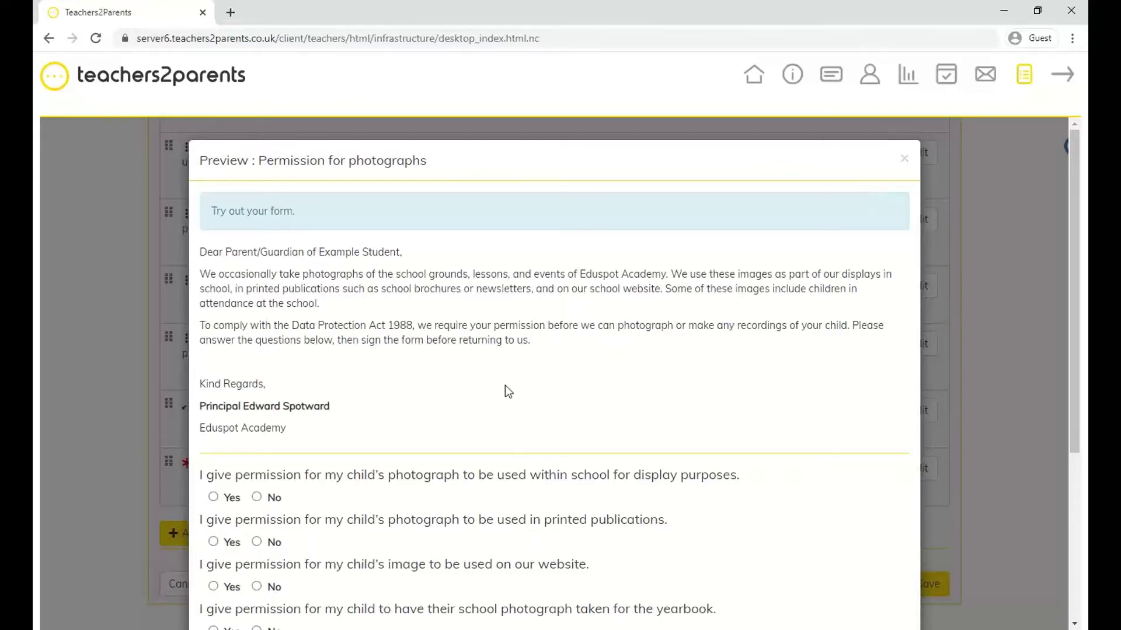
pyautogui.scroll(-5, 505, 382)
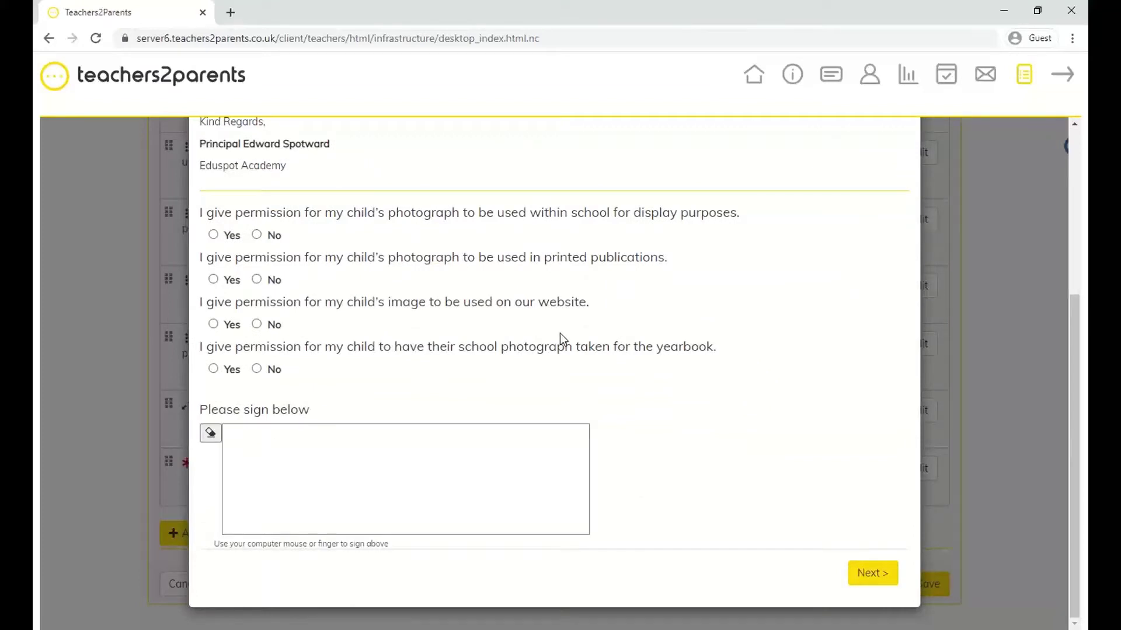
pyautogui.click(213, 235)
pyautogui.click(256, 235)
pyautogui.moveTo(348, 438)
pyautogui.mouseDown()
pyautogui.moveTo(298, 510)
pyautogui.moveTo(407, 453)
pyautogui.moveTo(507, 528)
pyautogui.moveTo(464, 453)
pyautogui.mouseUp()
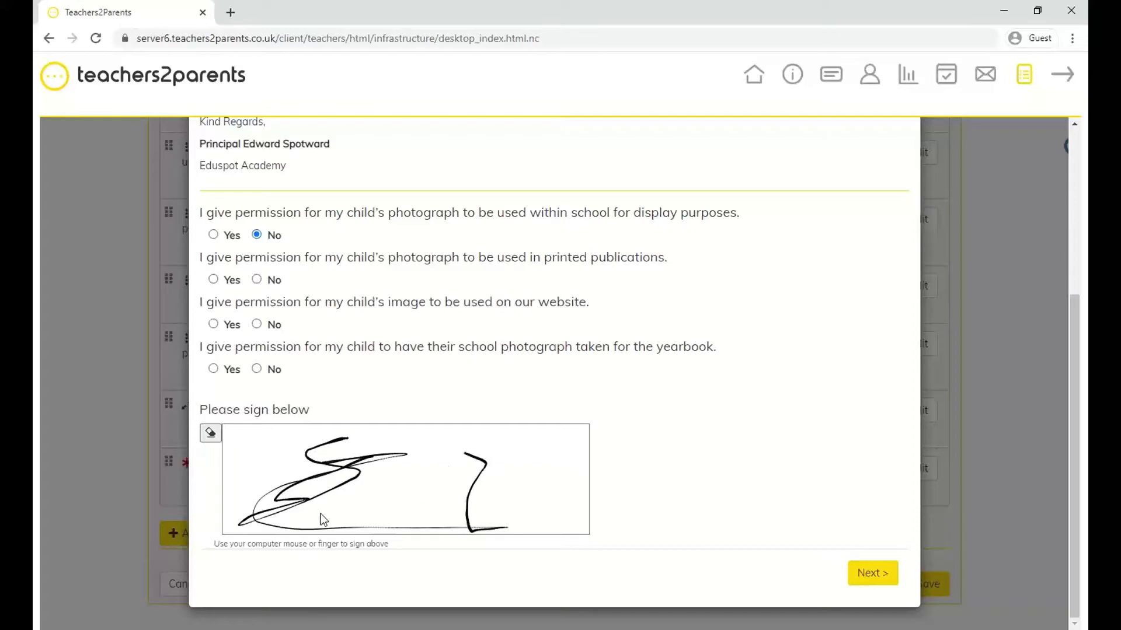
pyautogui.scroll(5, 884, 412)
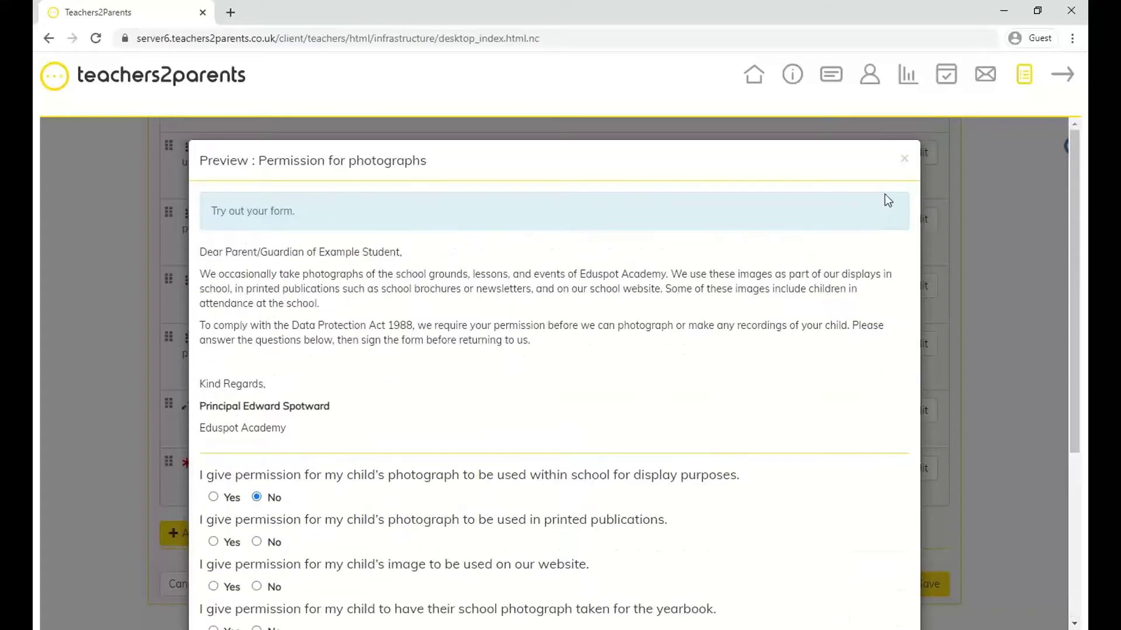
pyautogui.click(904, 159)
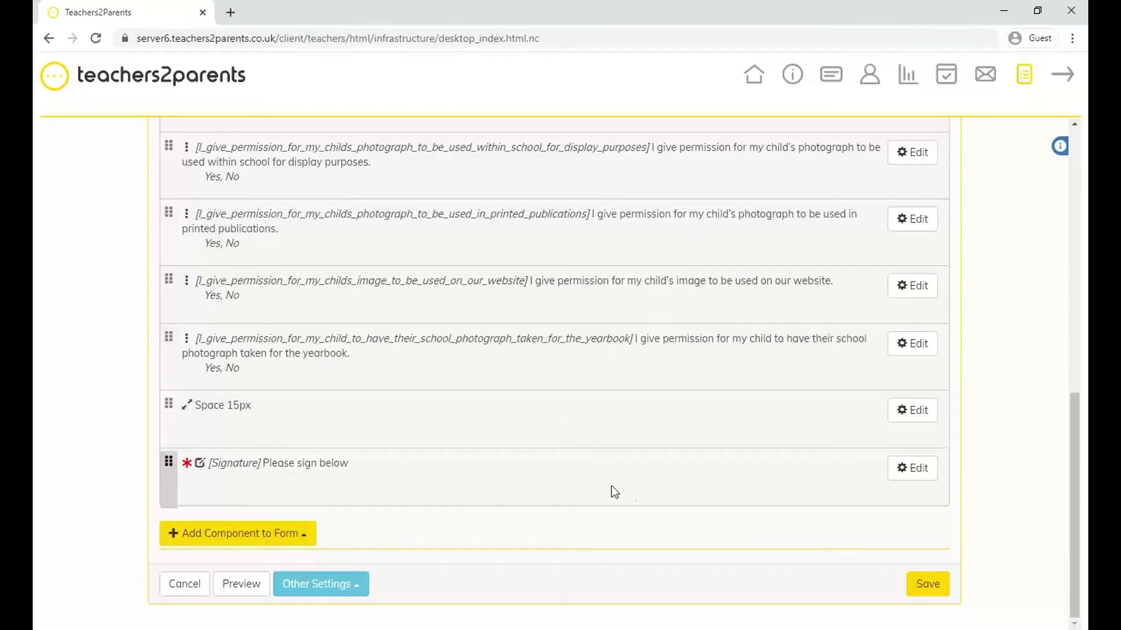
# - Save the "Permission for photographs" form and proceed to its sending options
pyautogui.click(934, 588)
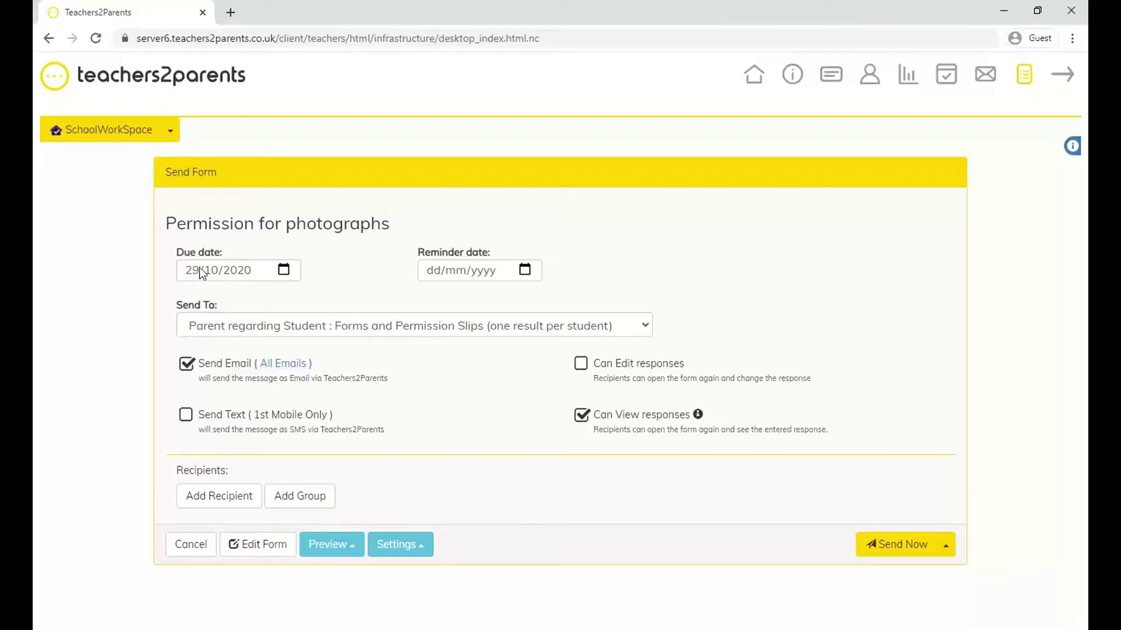
# - Check the calendar for the form's due date and close it without choosing another date
pyautogui.click(260, 272)
pyautogui.click(284, 271)
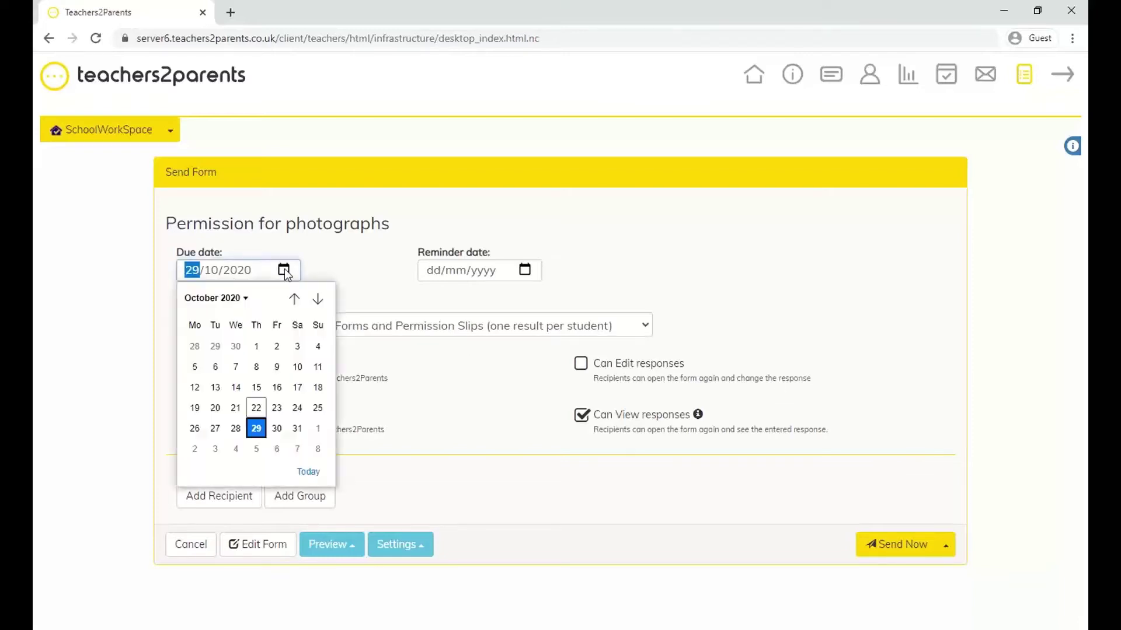
pyautogui.click(316, 258)
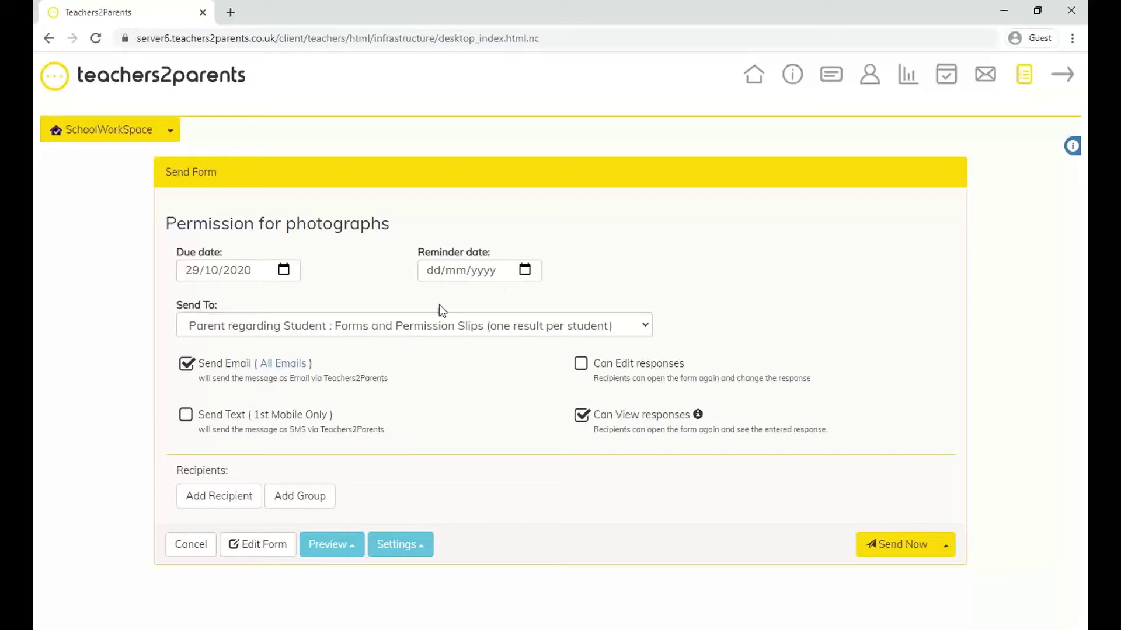
# - Try the Staff / Other and Anonymous / Guests recipient types, and restore Parent regarding Student
pyautogui.click(378, 325)
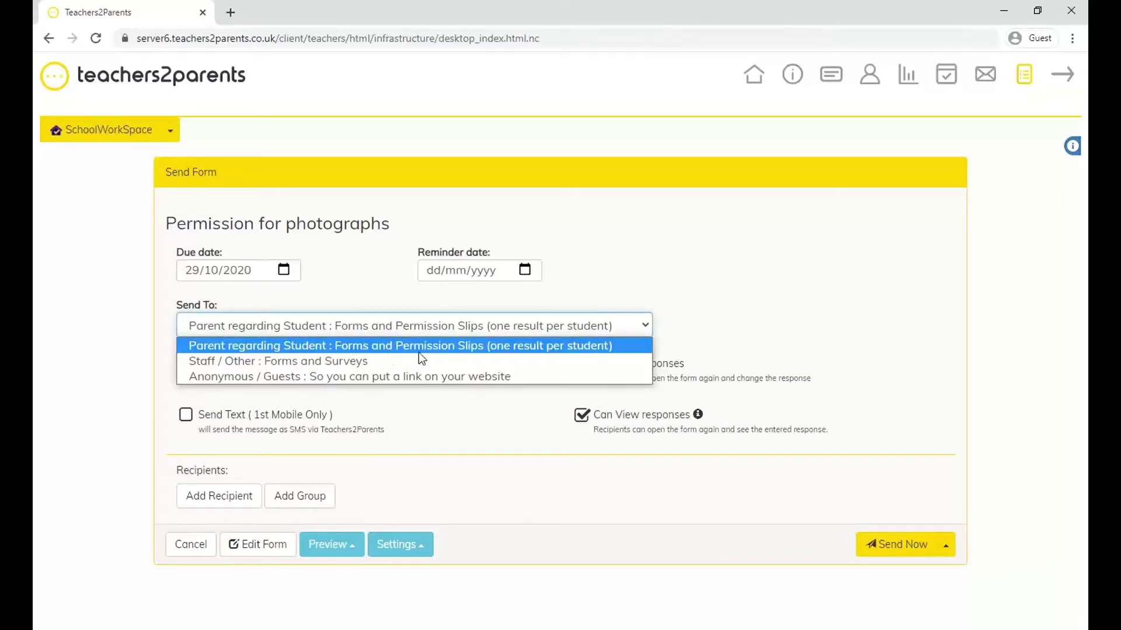
pyautogui.click(367, 360)
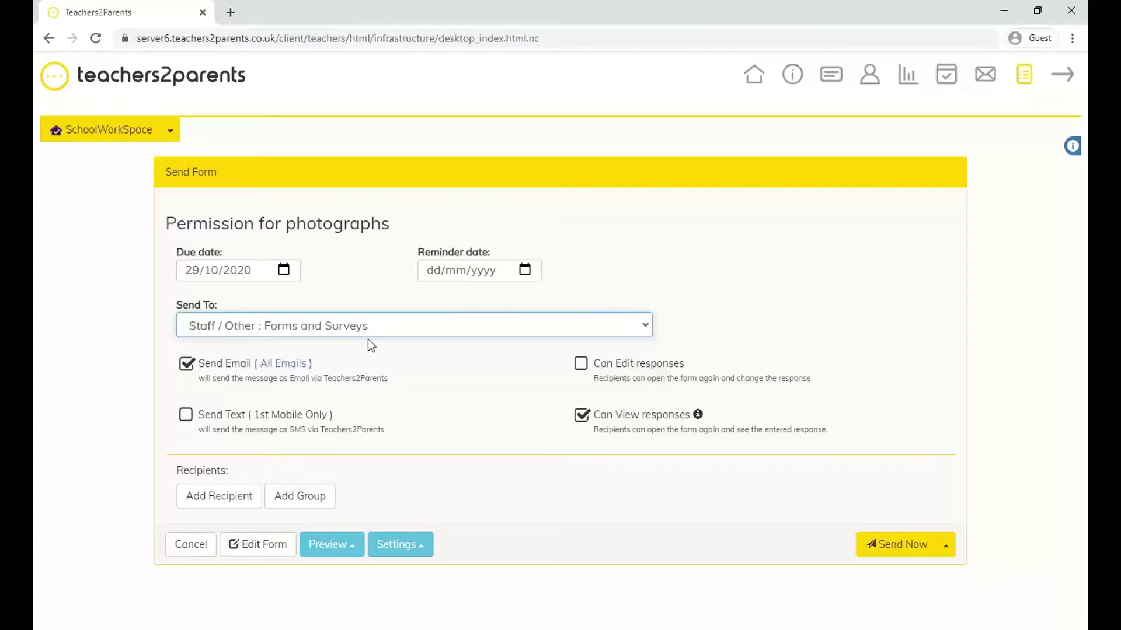
pyautogui.click(368, 322)
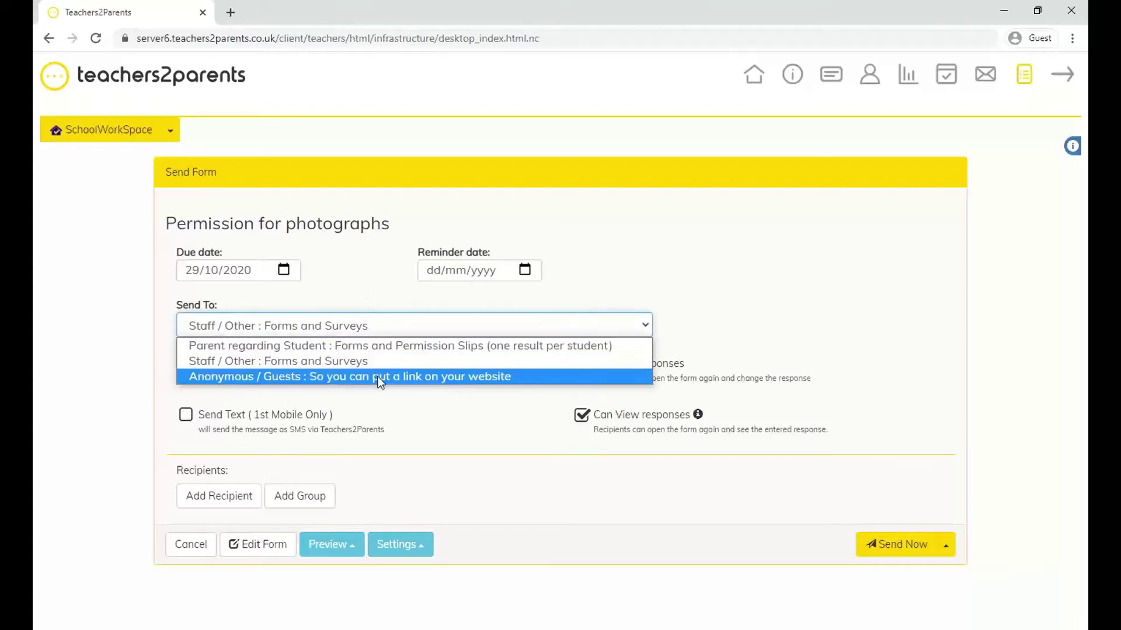
pyautogui.click(376, 377)
pyautogui.click(393, 326)
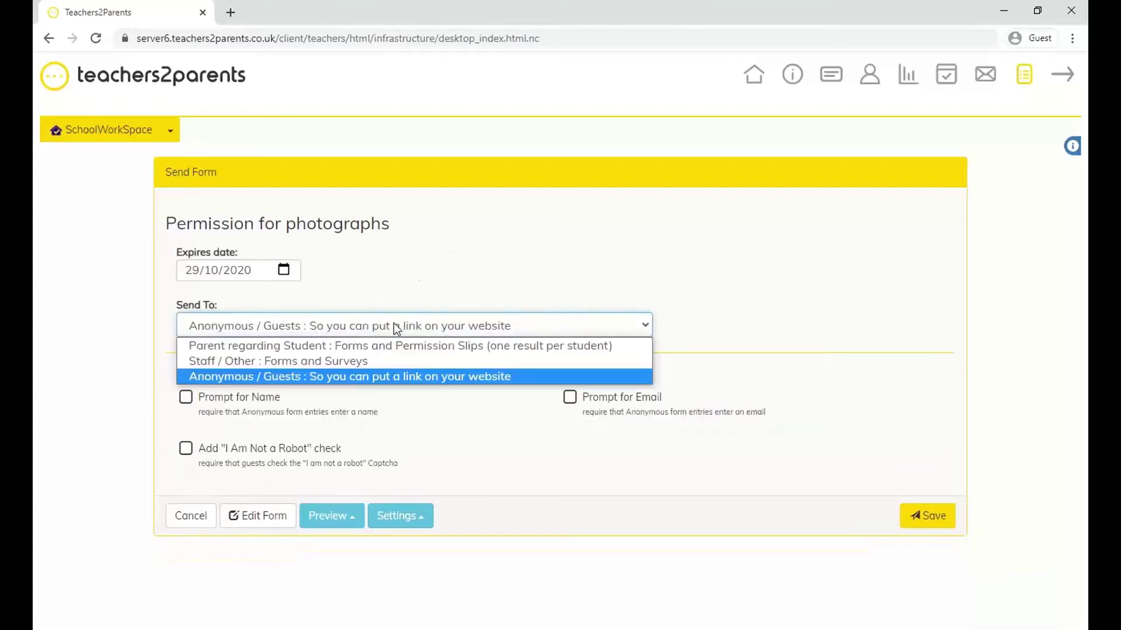
pyautogui.click(361, 346)
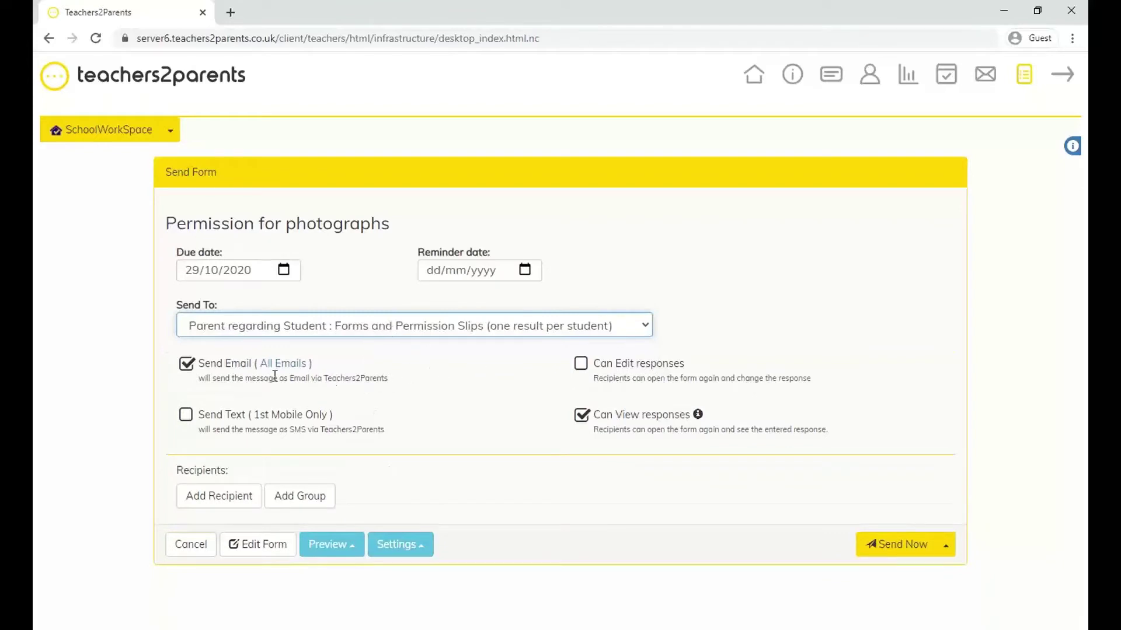
# - Enable sending the form message by text in addition to email
pyautogui.click(184, 414)
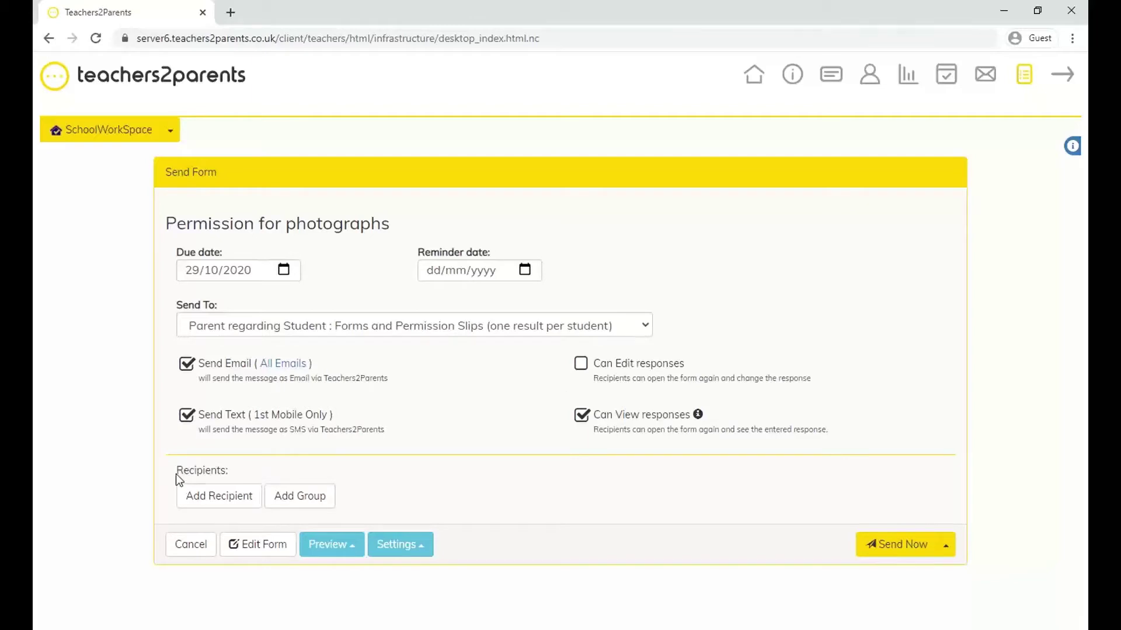
pyautogui.moveTo(176, 474); pyautogui.dragTo(230, 471)
pyautogui.click(244, 461)
# - Browse the individual recipients in Year 1 and close the search without adding anyone
pyautogui.click(227, 506)
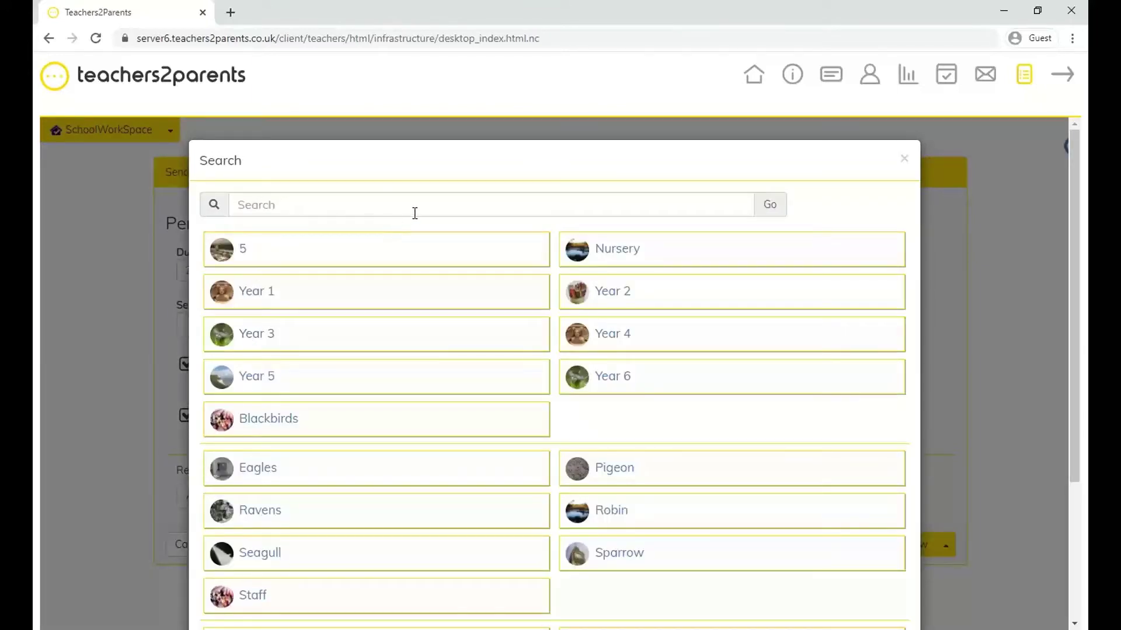
pyautogui.click(400, 301)
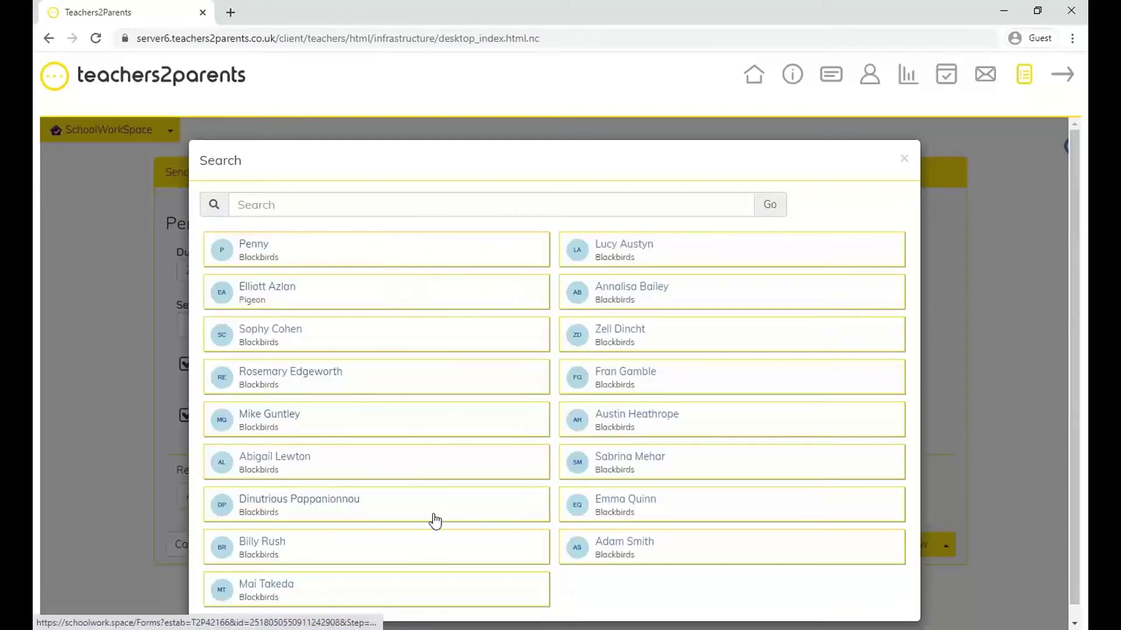
pyautogui.click(904, 158)
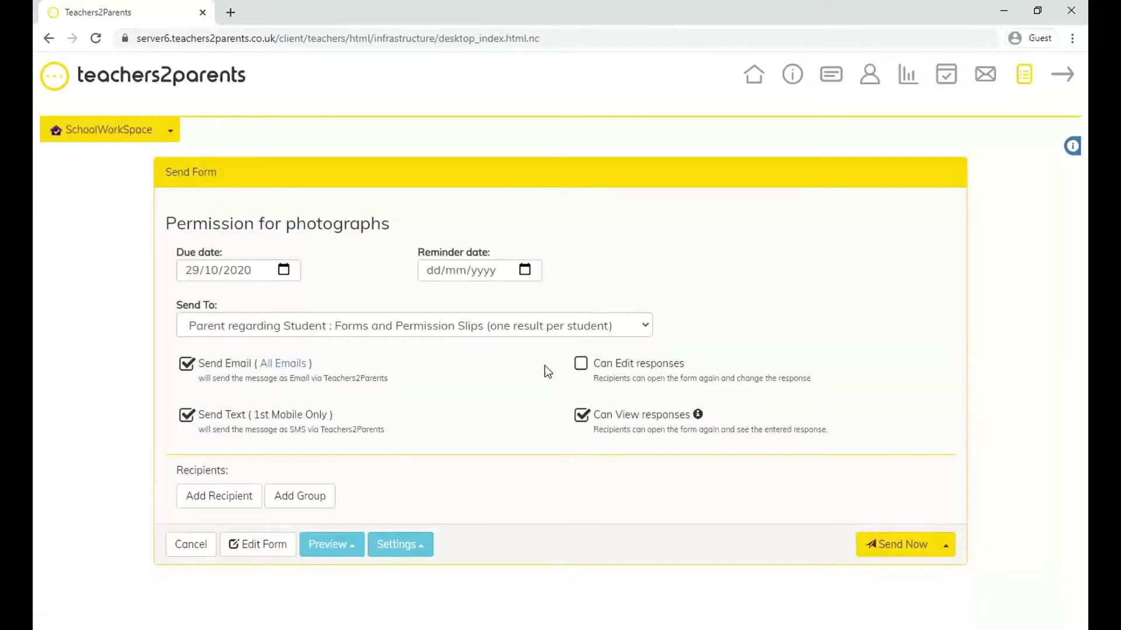
# - Add the Year 1 year group as the form's recipients
pyautogui.click(330, 504)
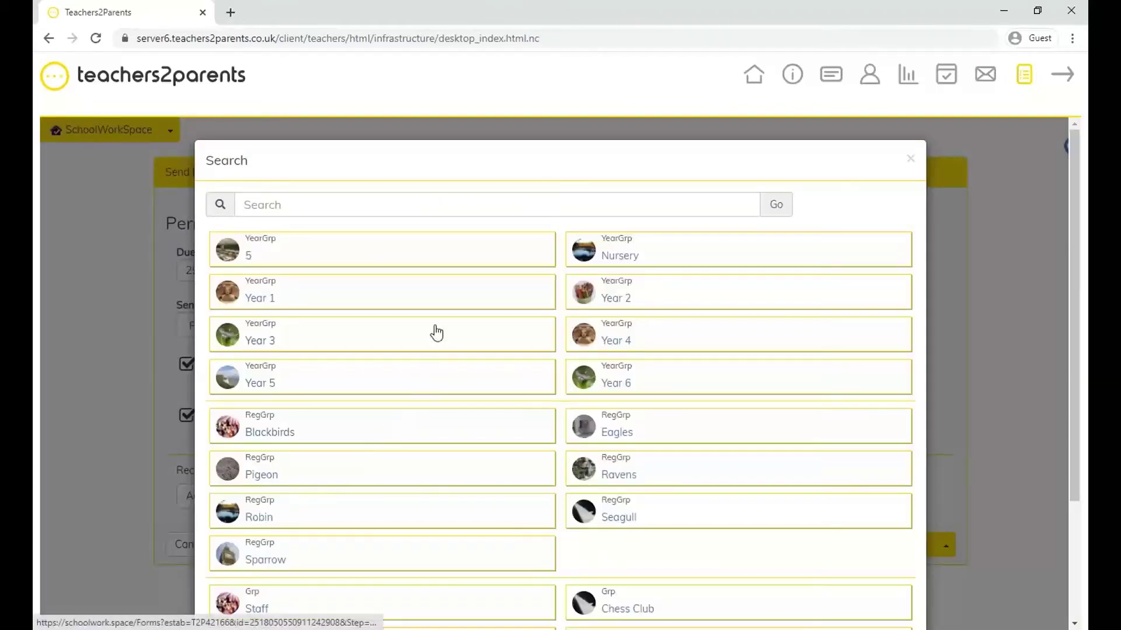
pyautogui.click(347, 298)
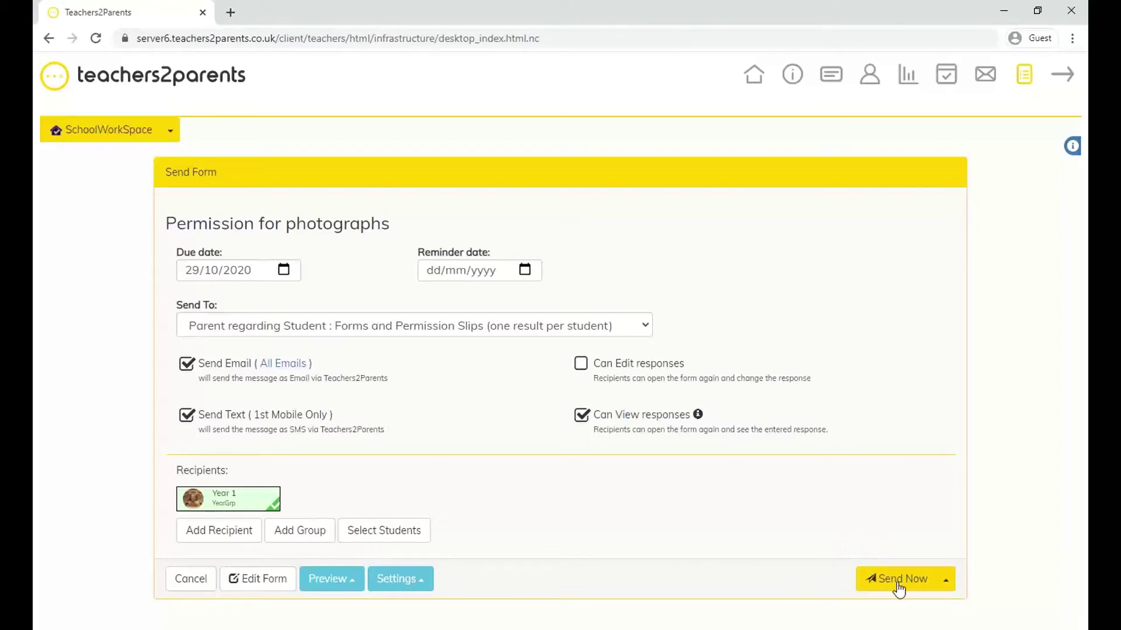
# - Examine the Send Later scheduling options and close them without submitting a schedule
pyautogui.click(947, 584)
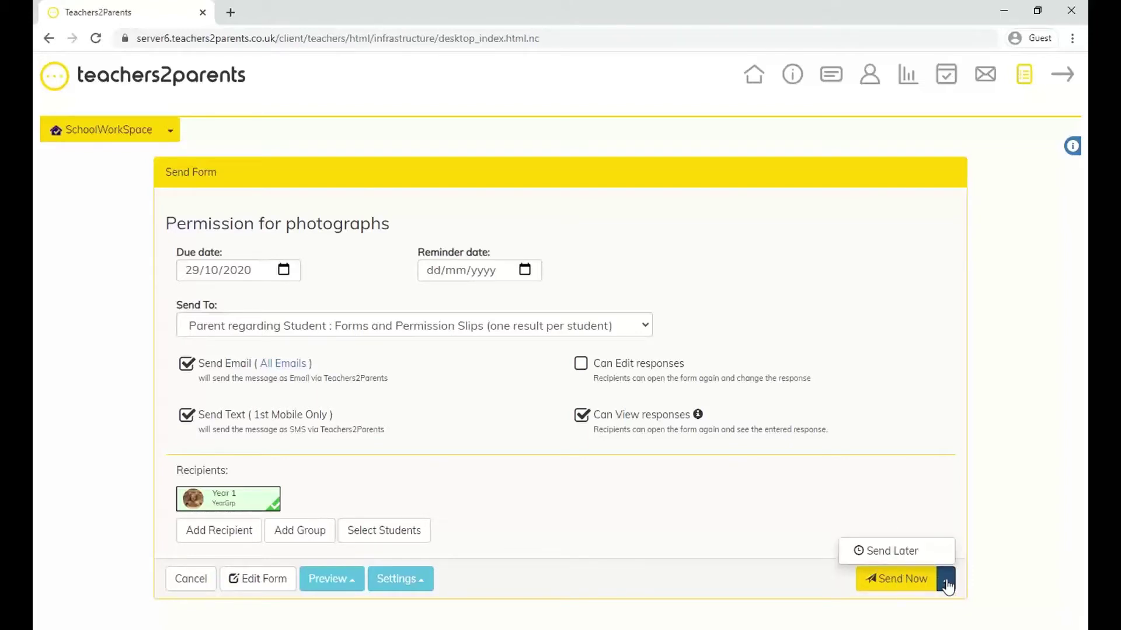
pyautogui.click(914, 555)
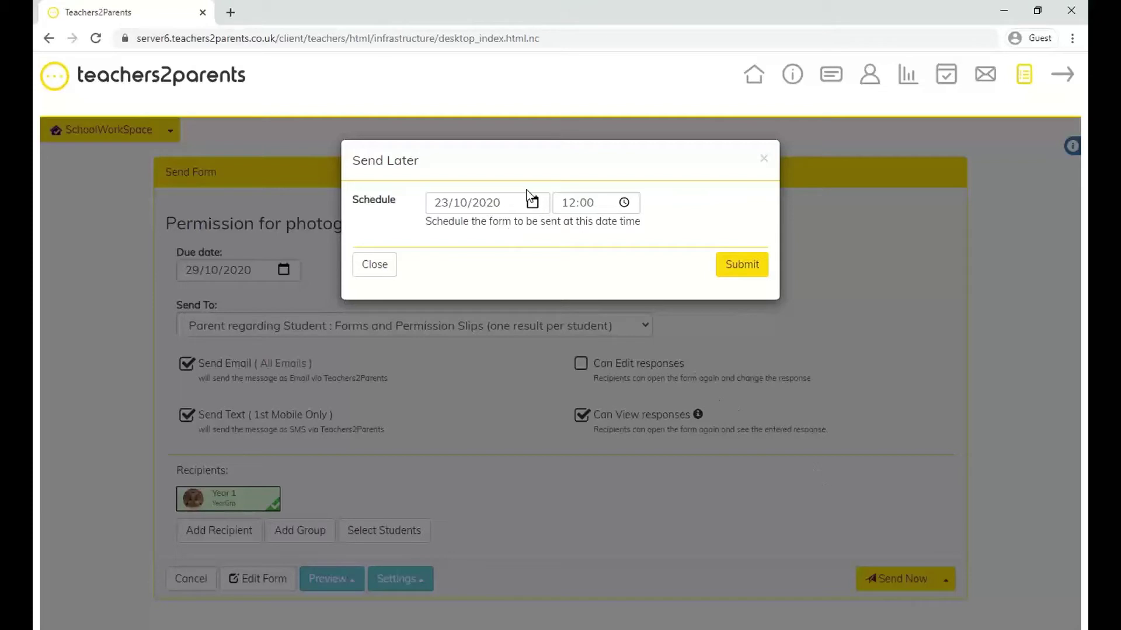
pyautogui.click(764, 159)
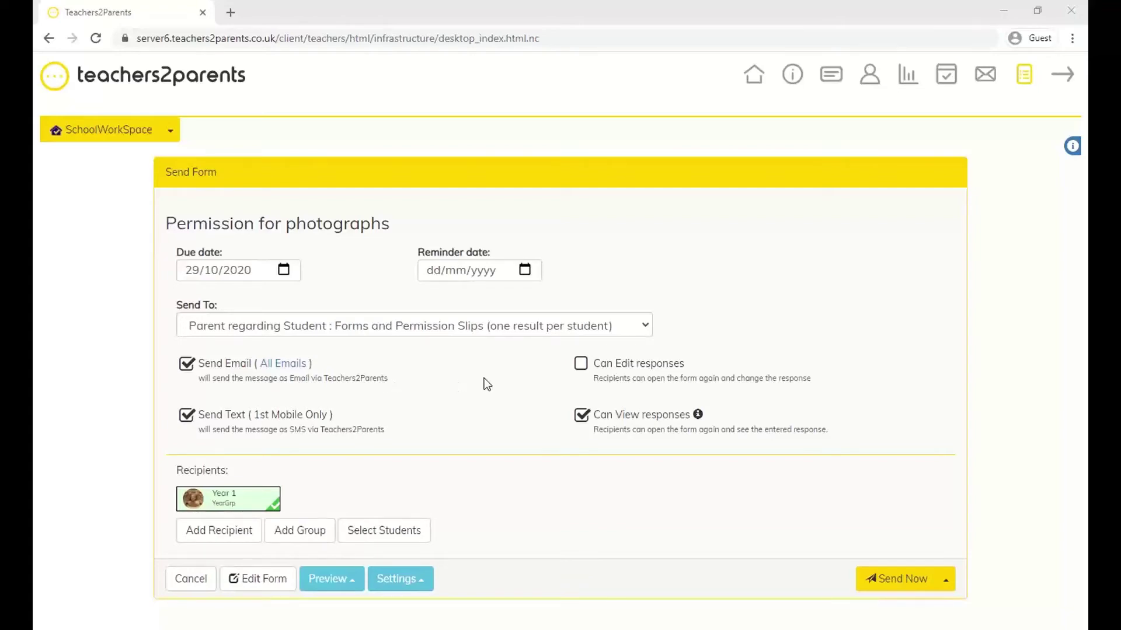
# - Return to the forms list without sending, and open the "Student Medical Information" draft for editing to review its components
pyautogui.hotkey('alt', 'Left')
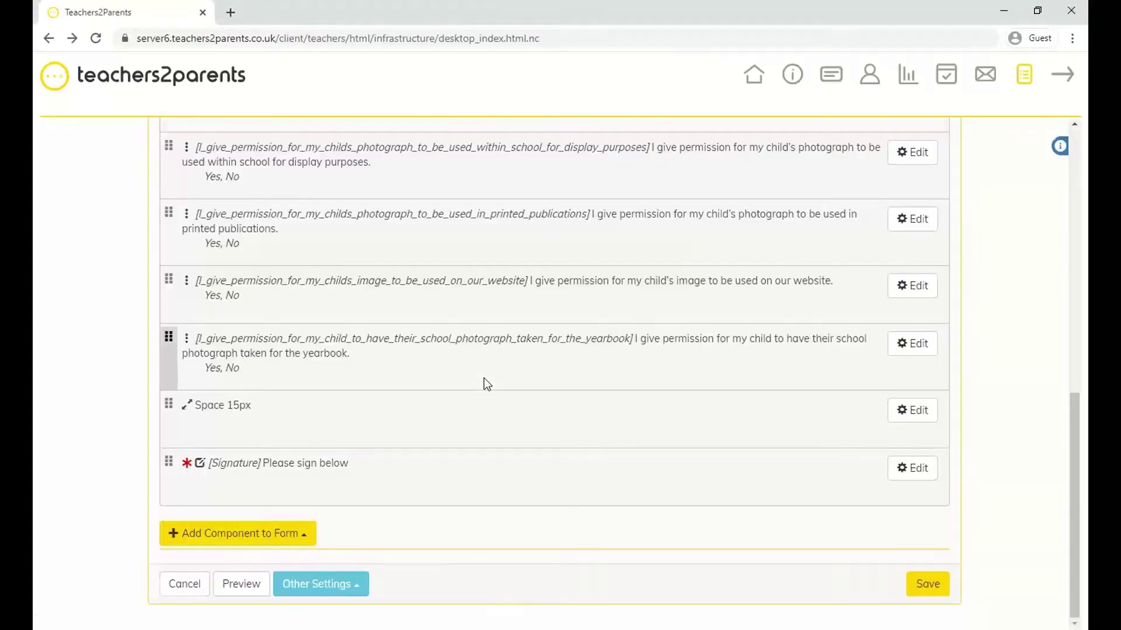
pyautogui.hotkey('alt', 'Left')
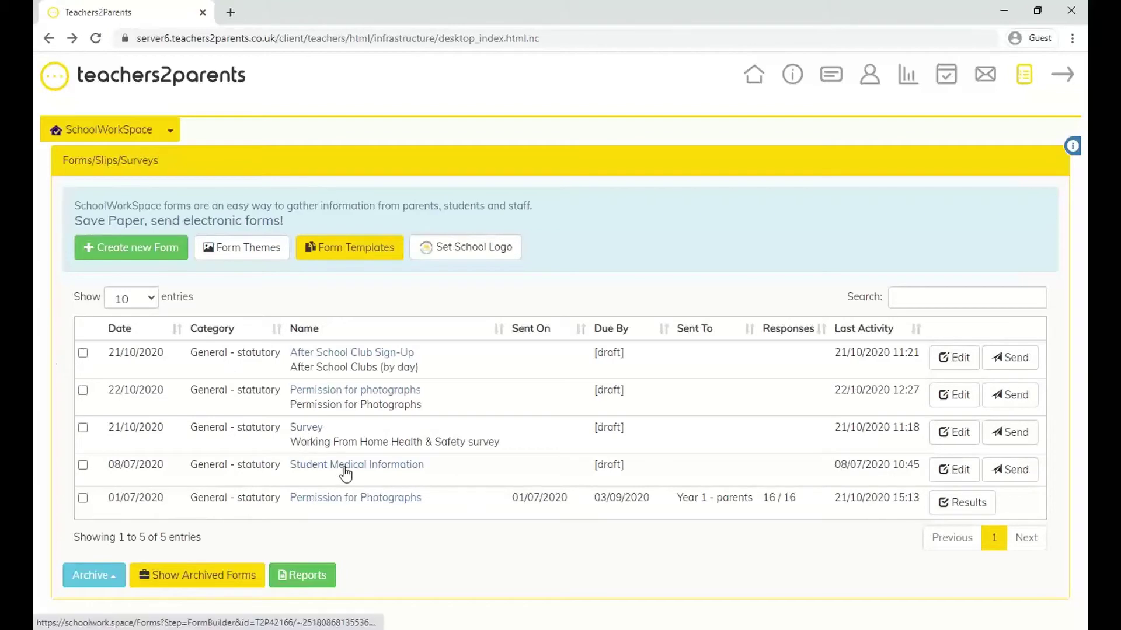
pyautogui.click(954, 471)
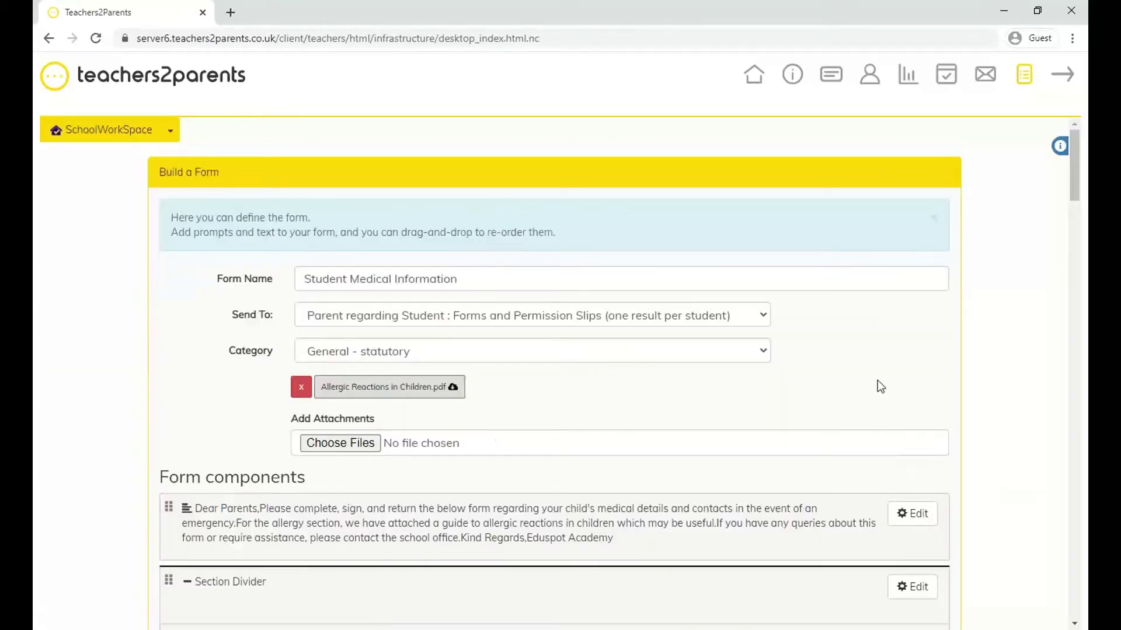
pyautogui.scroll(-4, 983, 313)
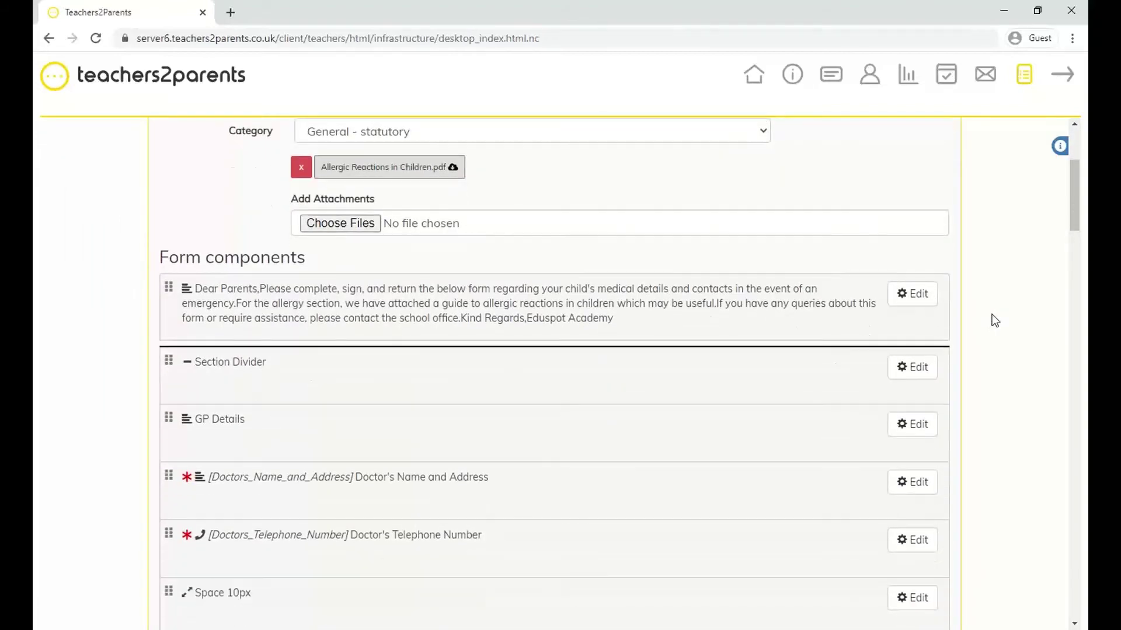
pyautogui.scroll(-2, 993, 316)
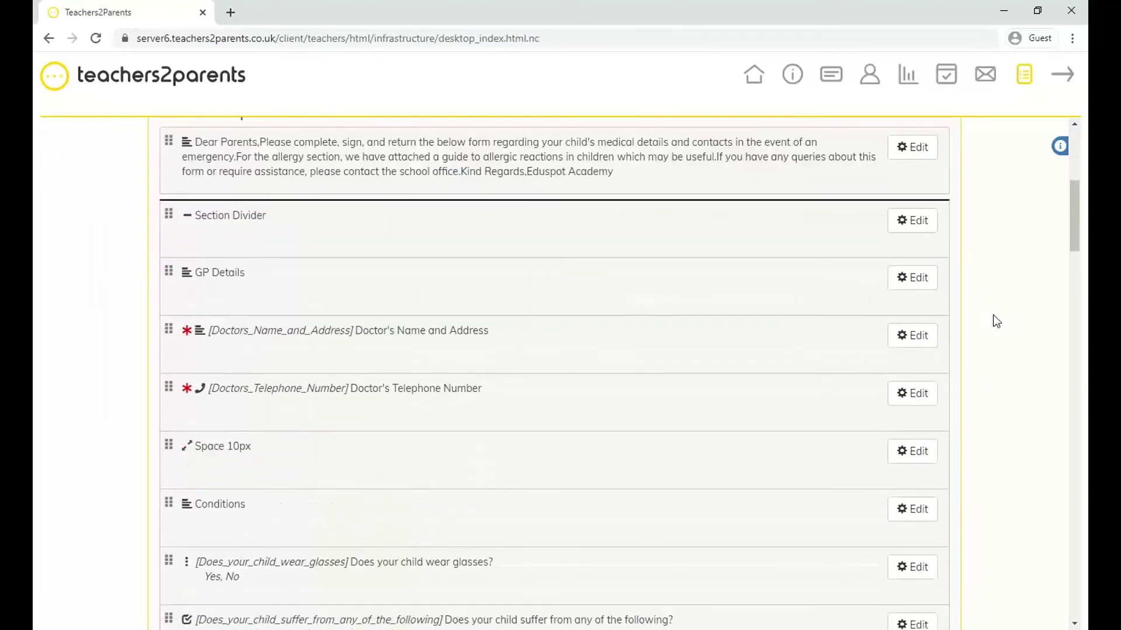
pyautogui.scroll(-1, 993, 316)
pyautogui.scroll(-3, 994, 316)
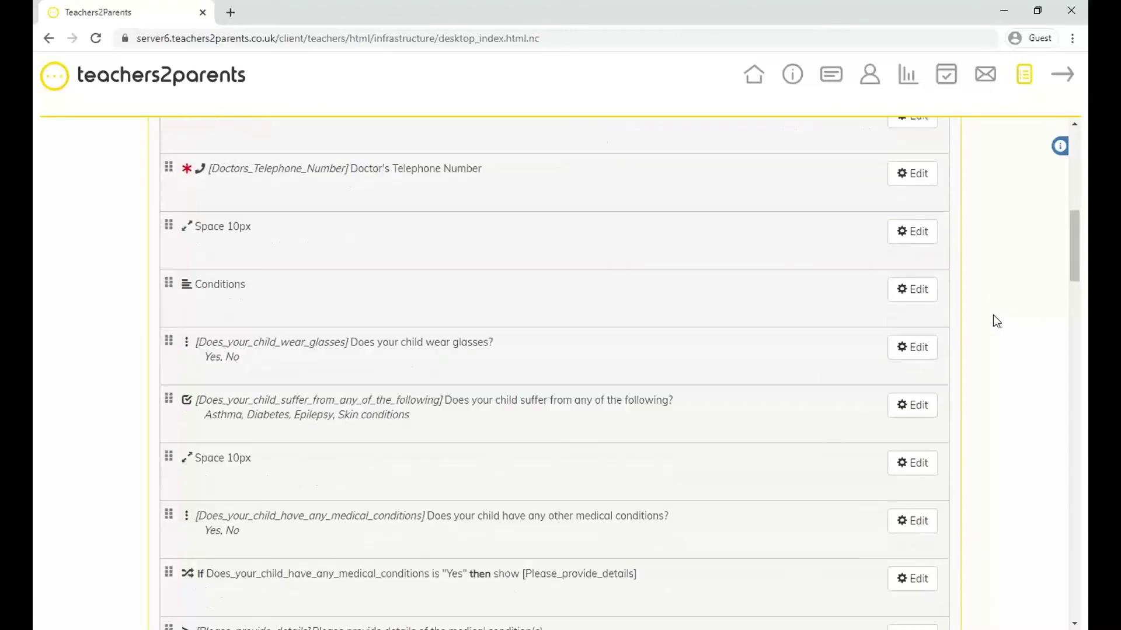
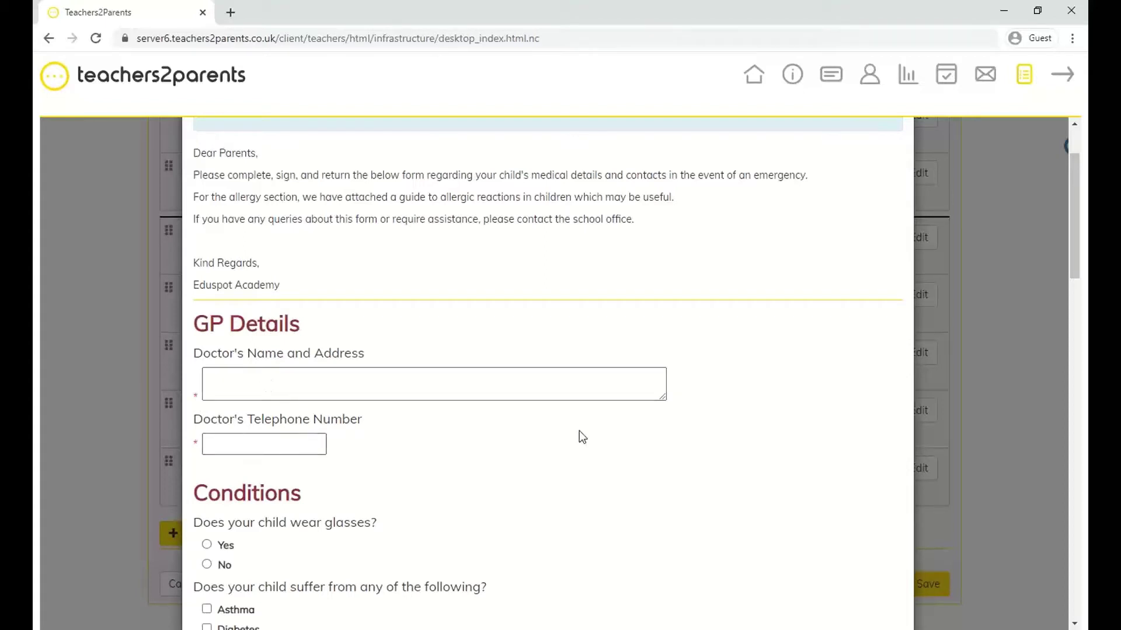
# - Test the previewed Conditions section: answer Yes to glasses, select Asthma and Diabetes, and try Yes and No for other medical conditions
pyautogui.scroll(-5, 620, 386)
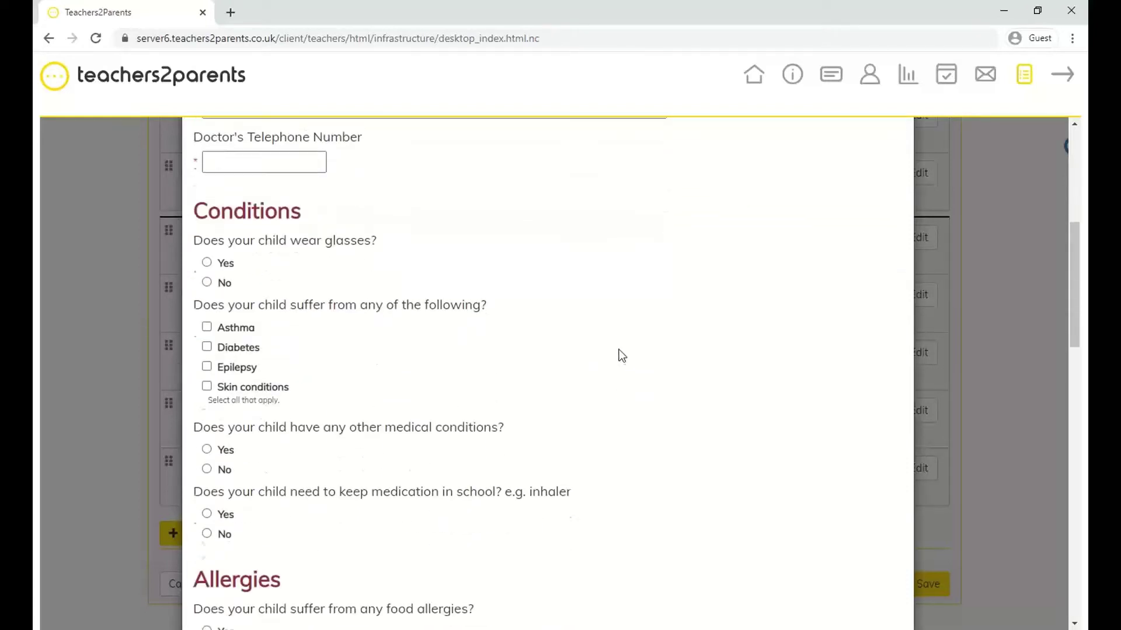
pyautogui.scroll(-1, 620, 353)
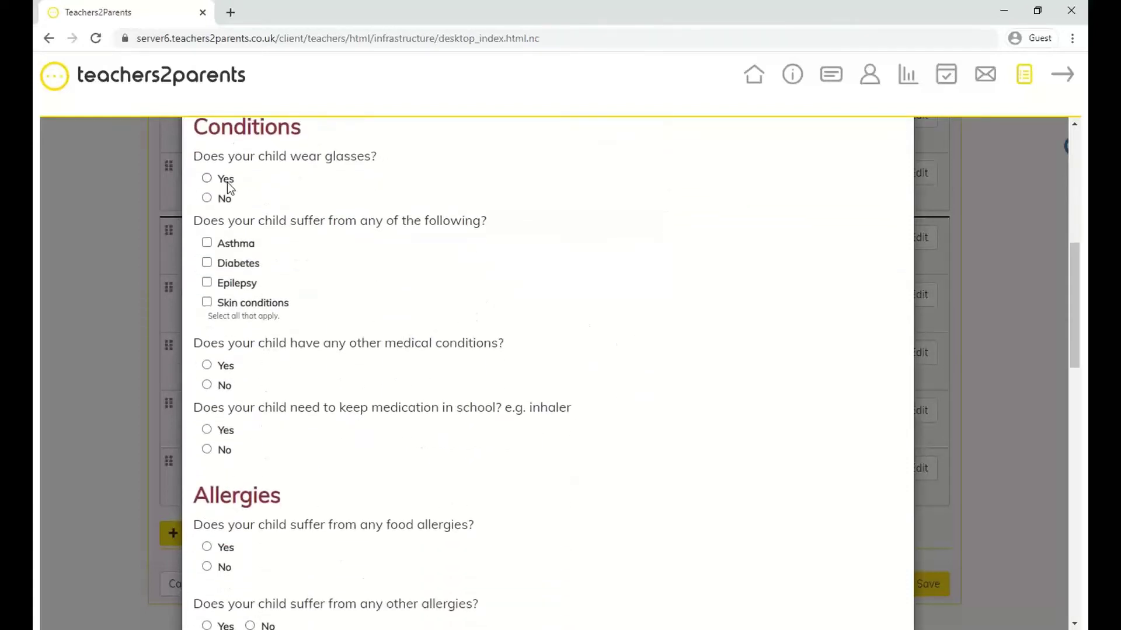
pyautogui.click(208, 179)
pyautogui.click(207, 197)
pyautogui.click(206, 179)
pyautogui.click(206, 245)
pyautogui.click(206, 263)
pyautogui.click(207, 366)
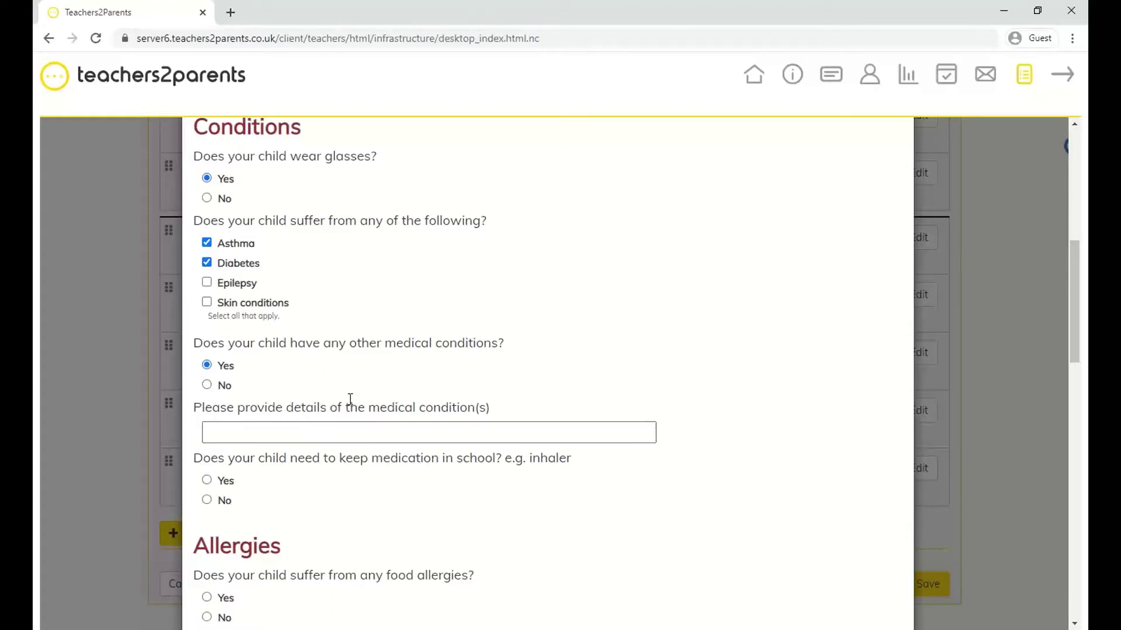
pyautogui.click(211, 384)
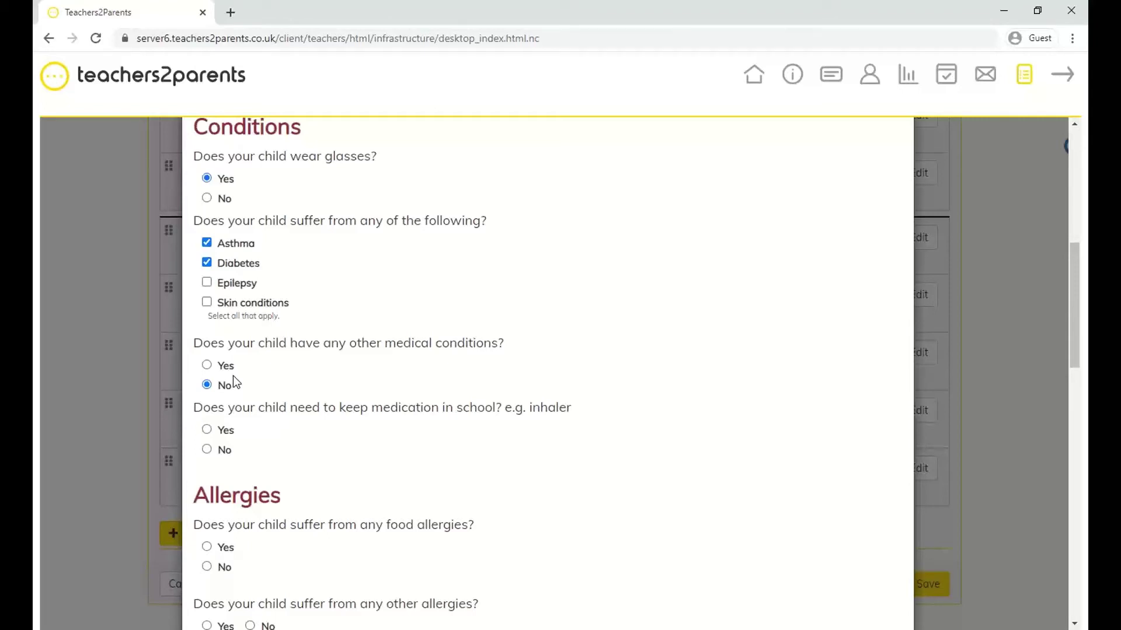
# - Review the preview's allergies and emergency contact sections, draw a test mark in the signature box, and close the preview
pyautogui.scroll(-3, 504, 381)
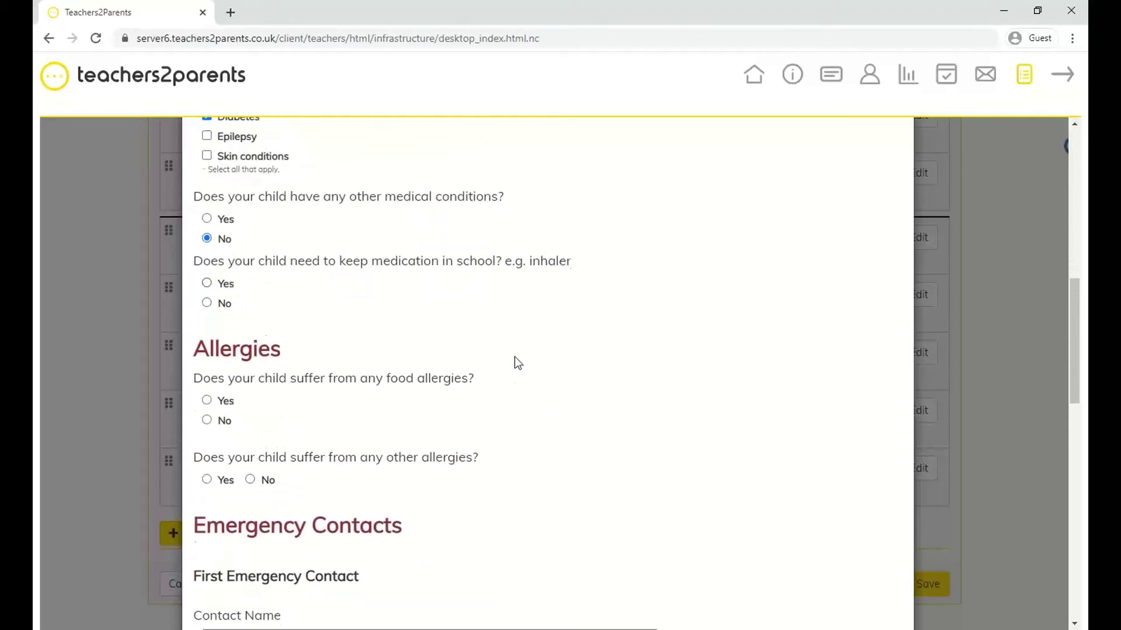
pyautogui.scroll(-2, 502, 345)
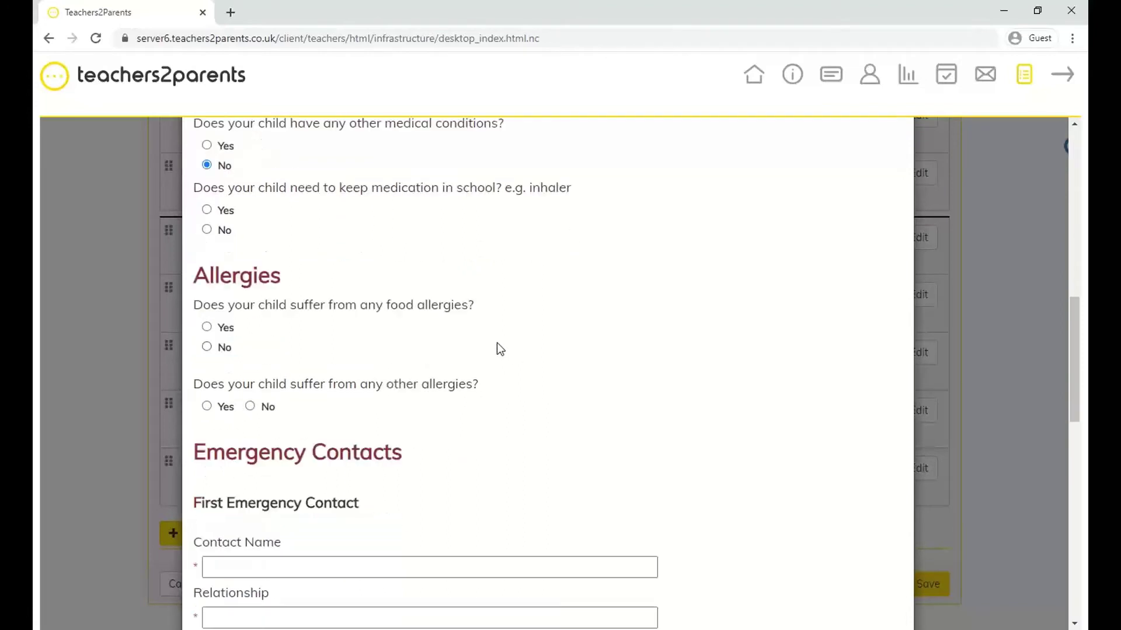
pyautogui.scroll(-5, 497, 343)
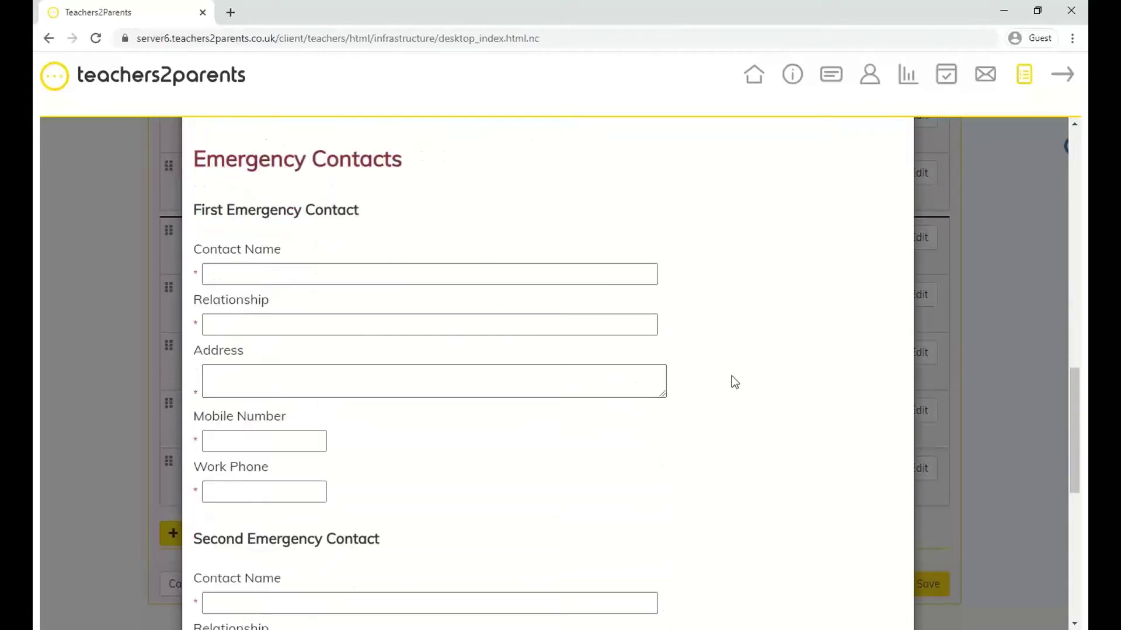
pyautogui.scroll(-1, 742, 386)
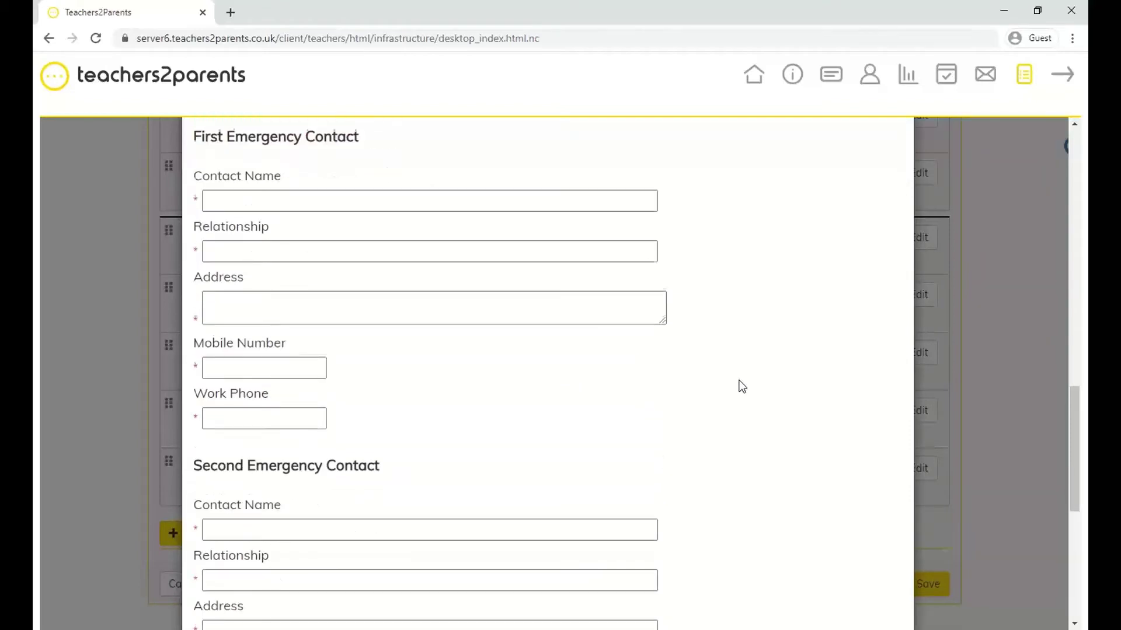
pyautogui.scroll(-4, 741, 386)
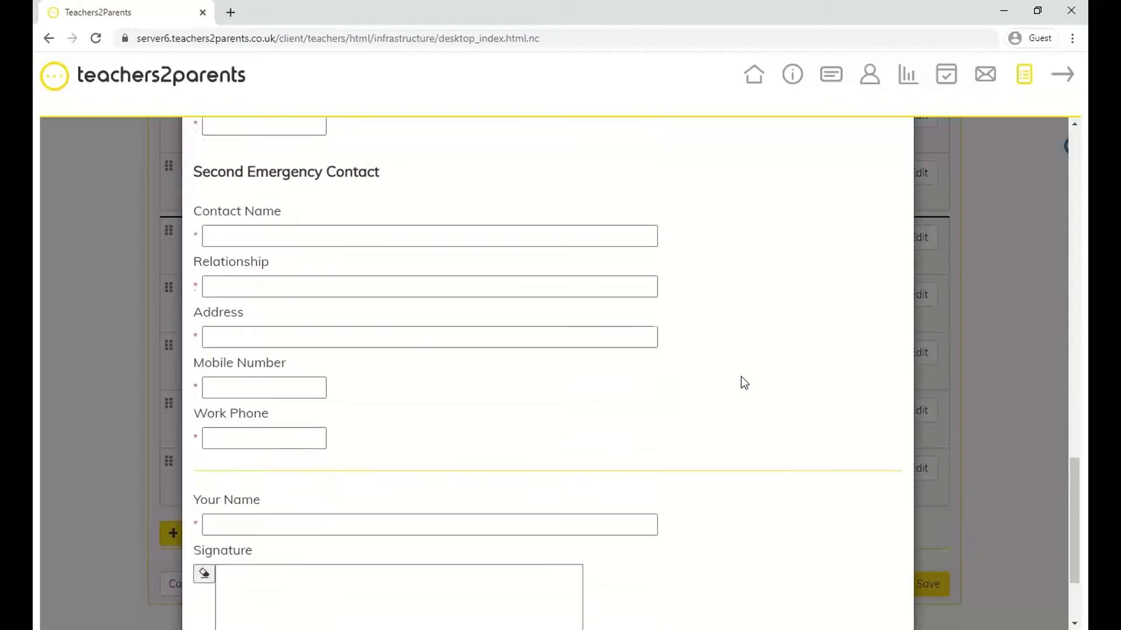
pyautogui.scroll(-2, 741, 383)
pyautogui.moveTo(374, 475)
pyautogui.mouseDown()
pyautogui.moveTo(328, 484)
pyautogui.moveTo(385, 461)
pyautogui.mouseUp()
pyautogui.scroll(9, 870, 338)
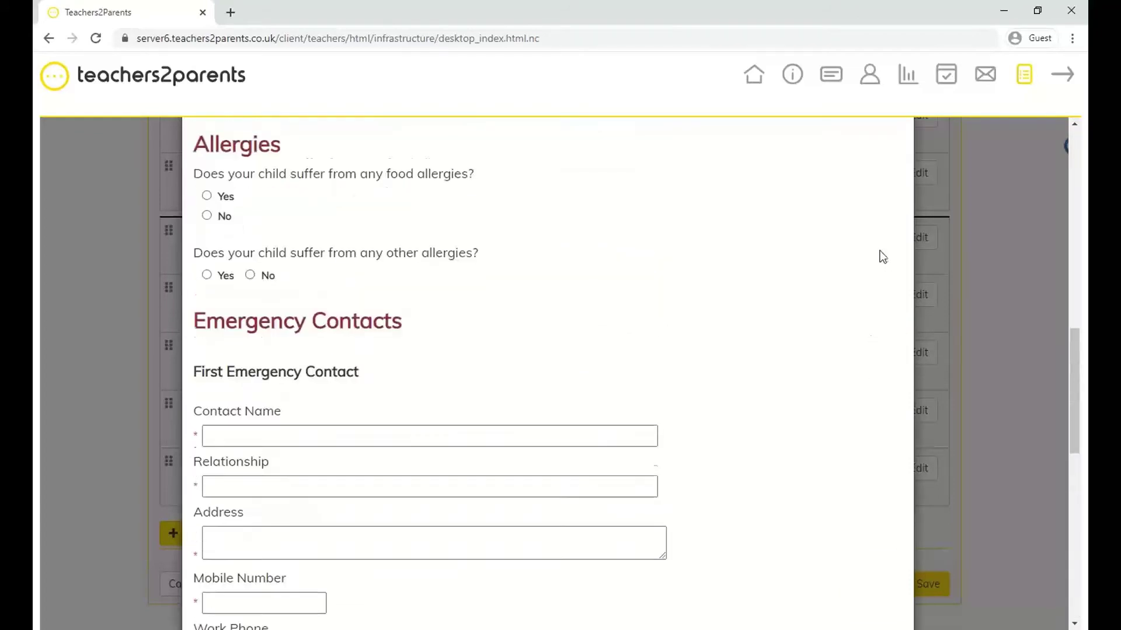
pyautogui.scroll(6, 882, 256)
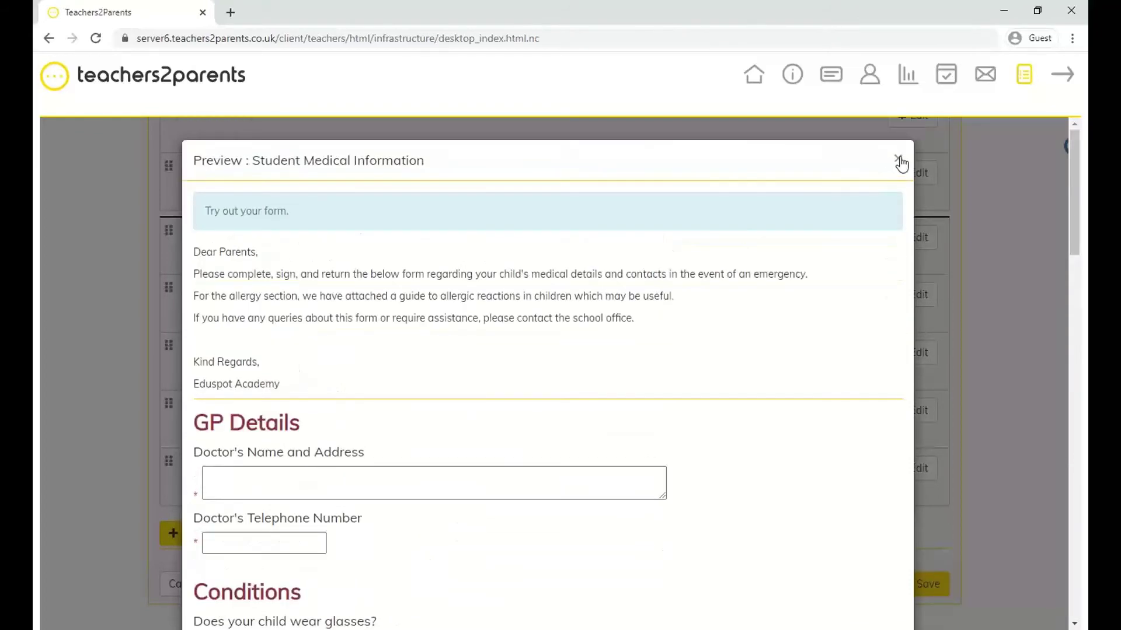
pyautogui.click(898, 160)
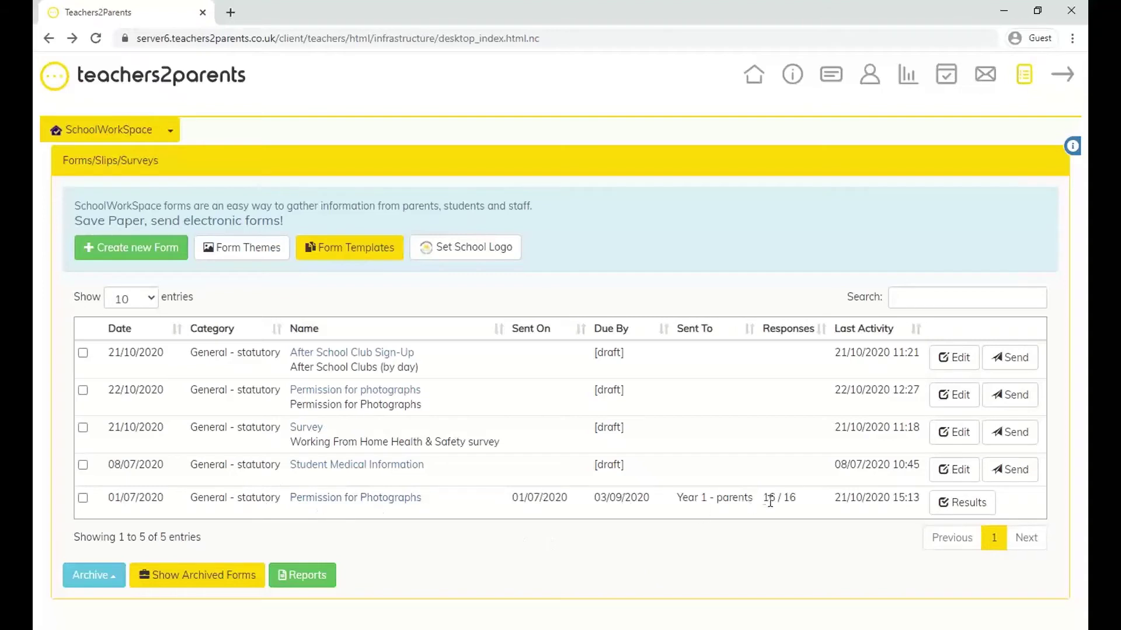
# - Open the results of the sent "Permission for Photographs" form and examine each recipient's replies and signature
pyautogui.moveTo(764, 499); pyautogui.dragTo(797, 503)
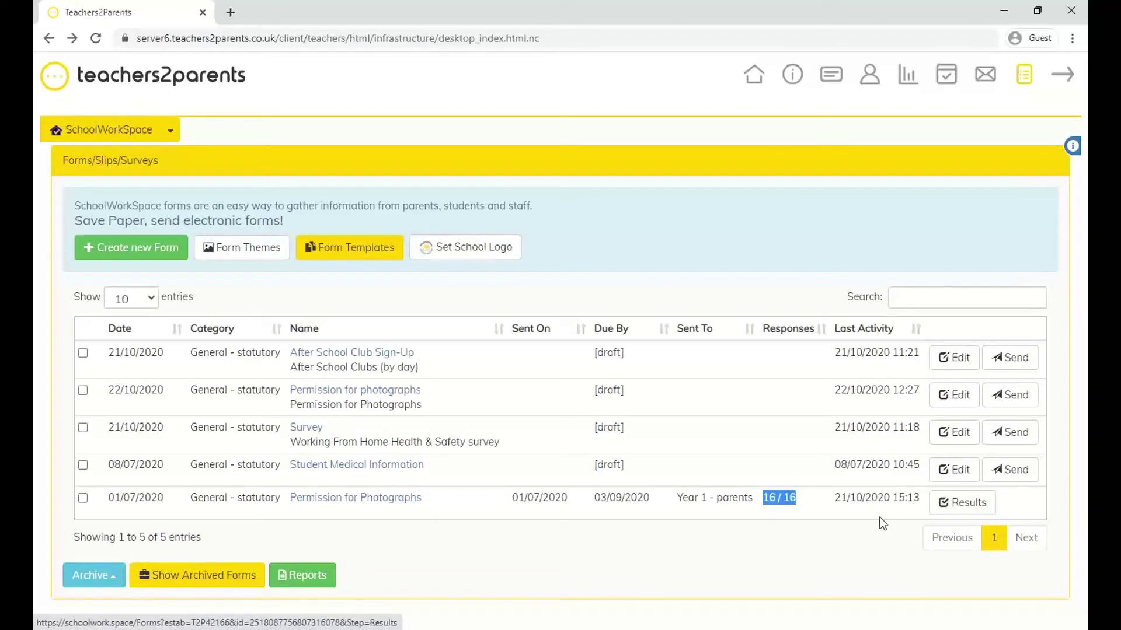
pyautogui.click(975, 501)
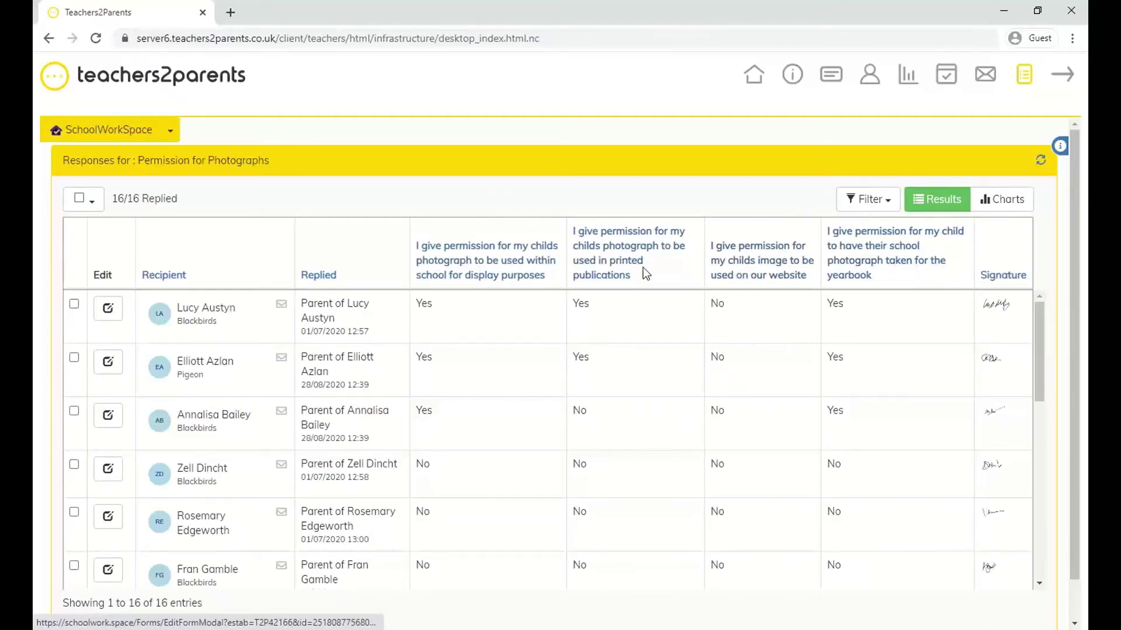
pyautogui.scroll(-1, 374, 248)
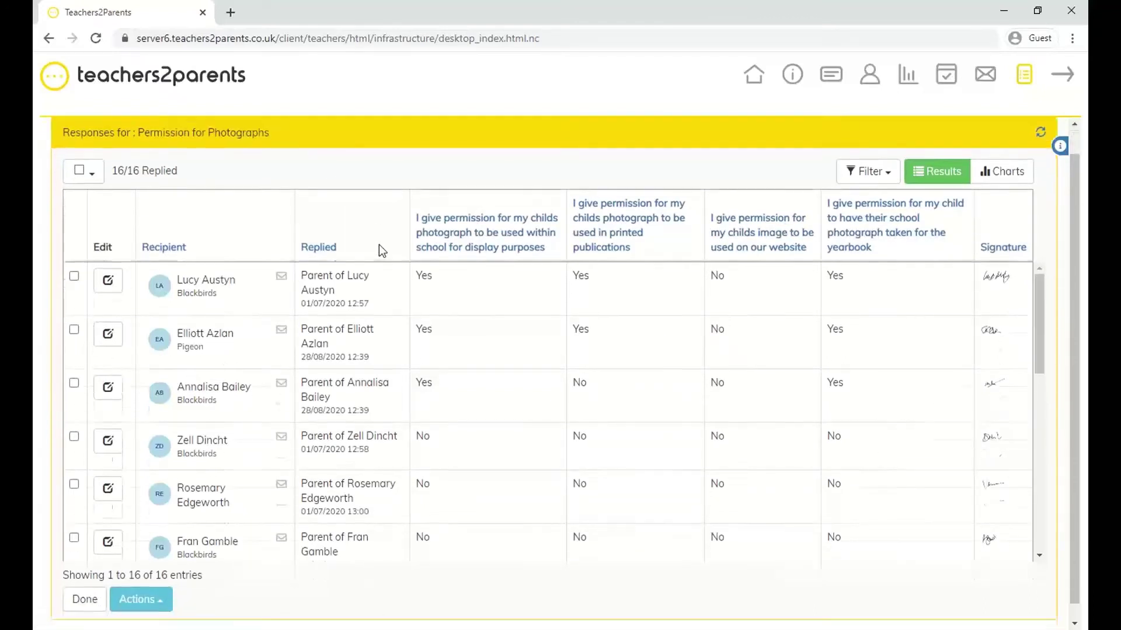
pyautogui.scroll(-3, 407, 359)
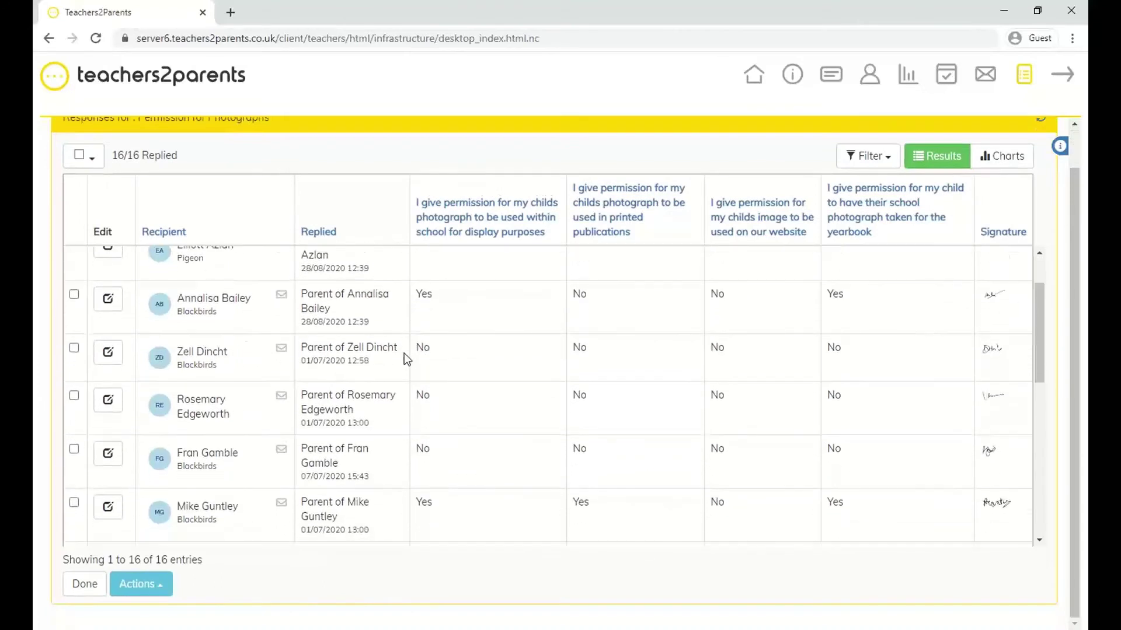
pyautogui.scroll(-1, 623, 370)
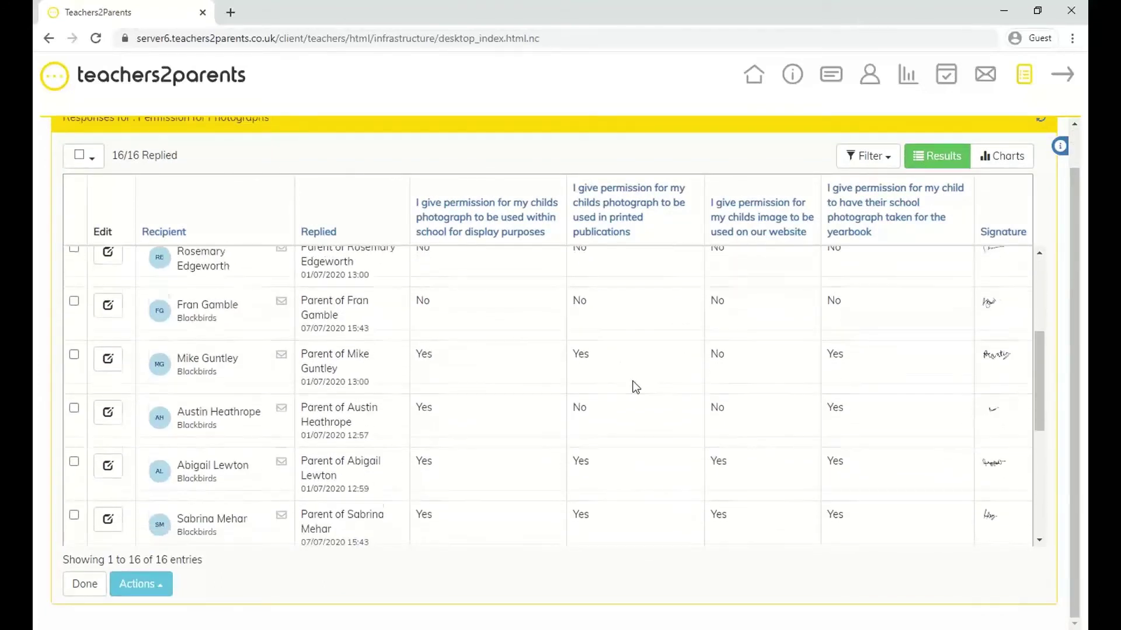
pyautogui.scroll(-1, 633, 379)
pyautogui.scroll(4, 635, 380)
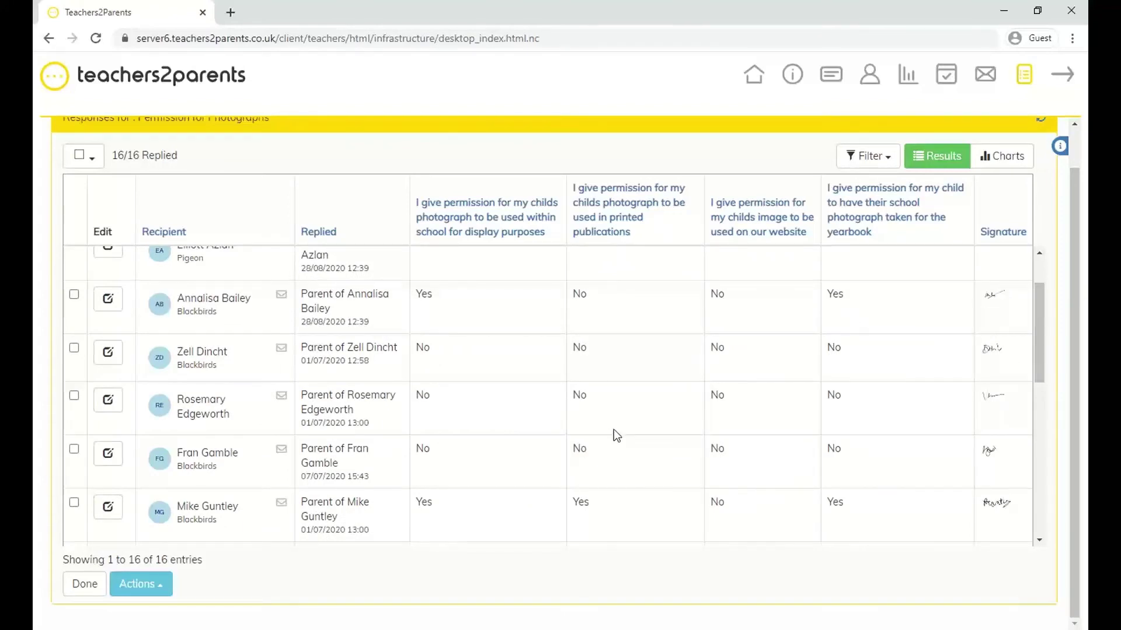
pyautogui.scroll(1, 457, 425)
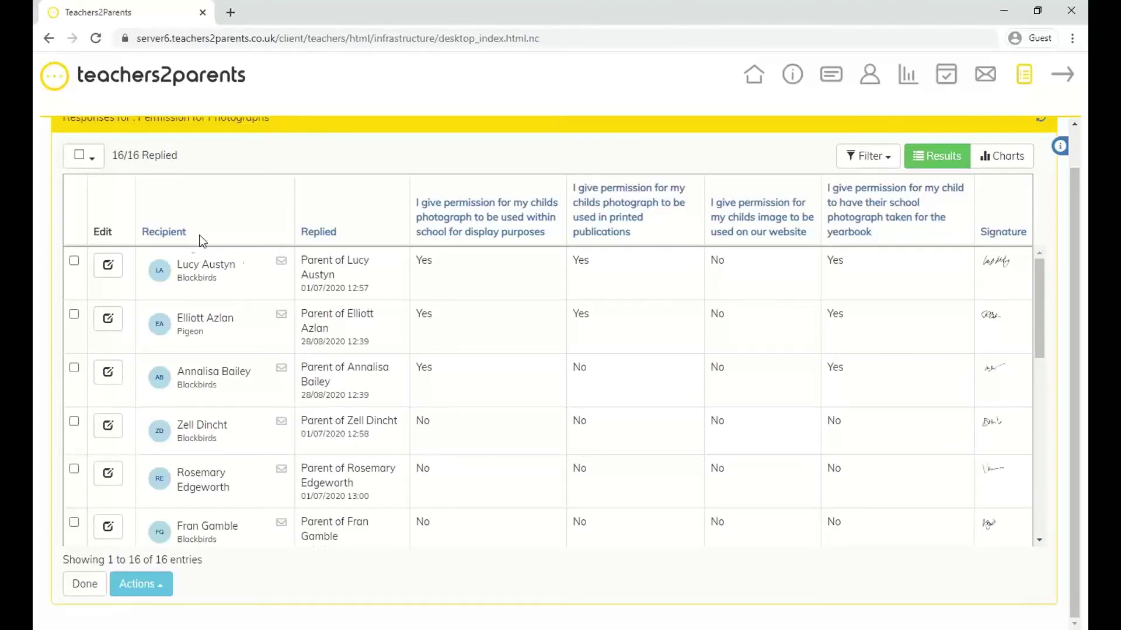
# - Open the first recipient's response, try No for in-school display photographs, inspect the reason for edit, and close without submitting
pyautogui.click(108, 273)
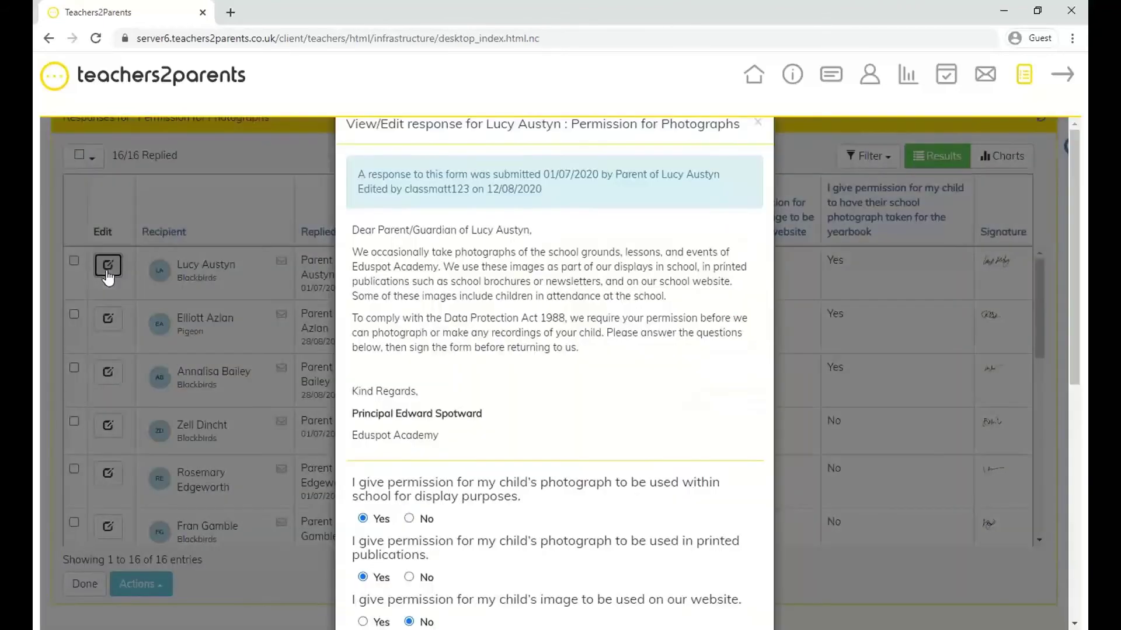
pyautogui.scroll(-4, 492, 323)
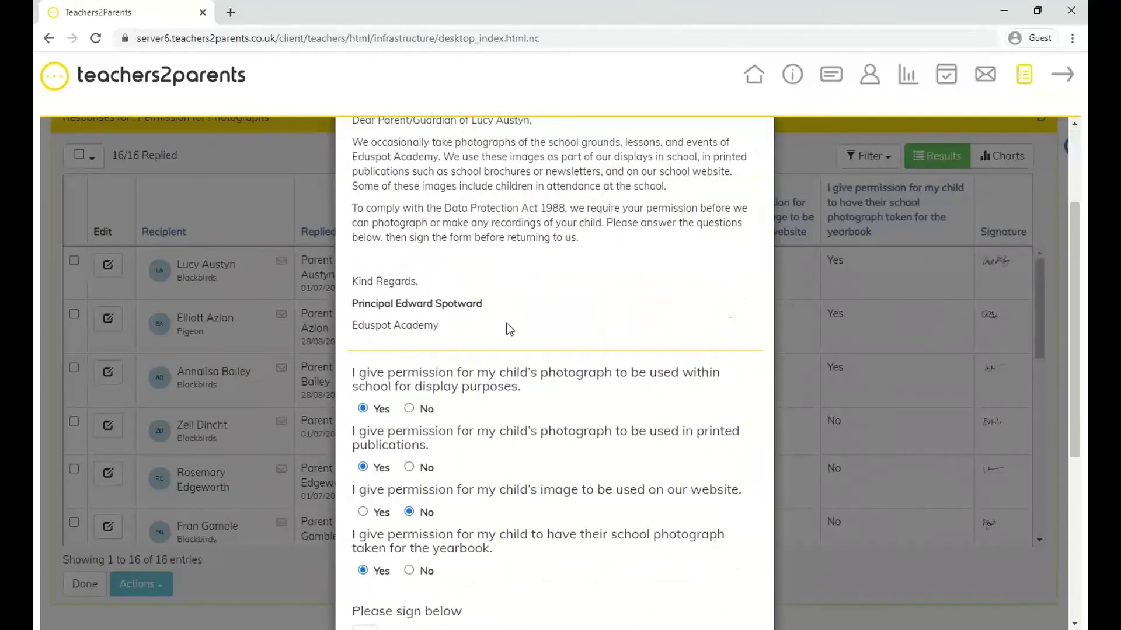
pyautogui.click(409, 335)
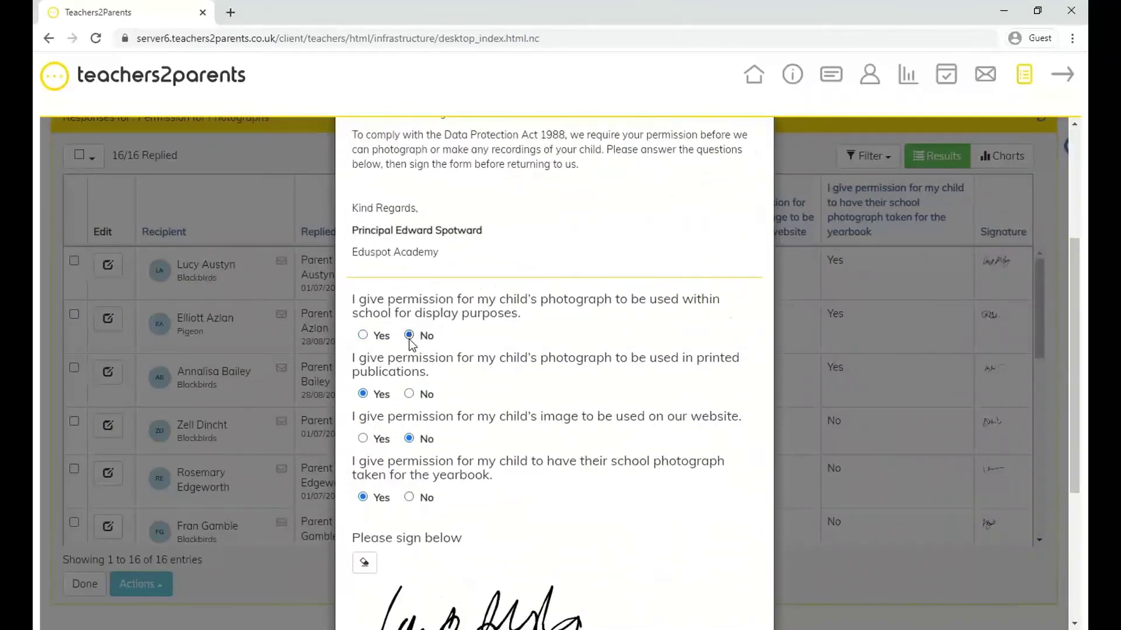
pyautogui.scroll(-3, 493, 339)
pyautogui.scroll(-2, 495, 308)
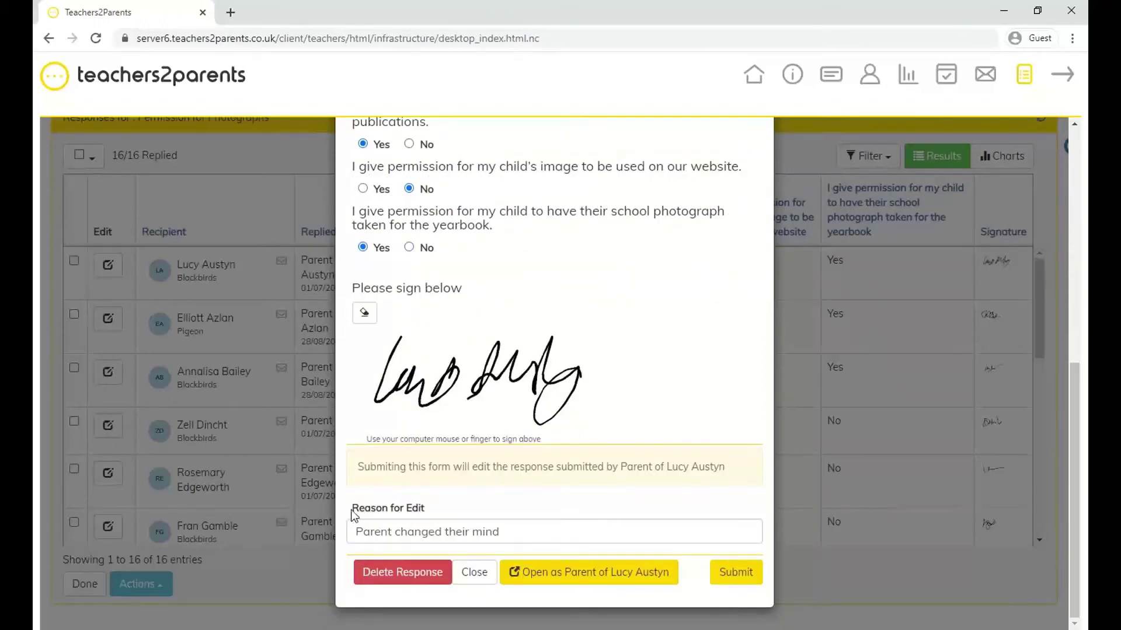
pyautogui.moveTo(504, 531); pyautogui.dragTo(341, 563)
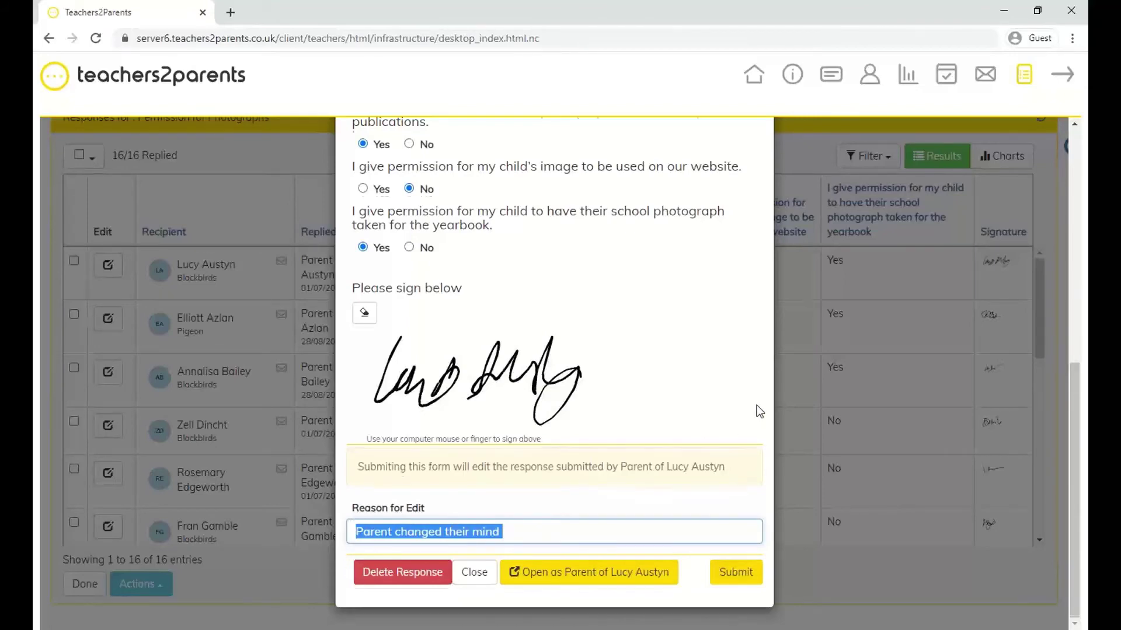
pyautogui.scroll(7, 757, 407)
pyautogui.scroll(3, 757, 153)
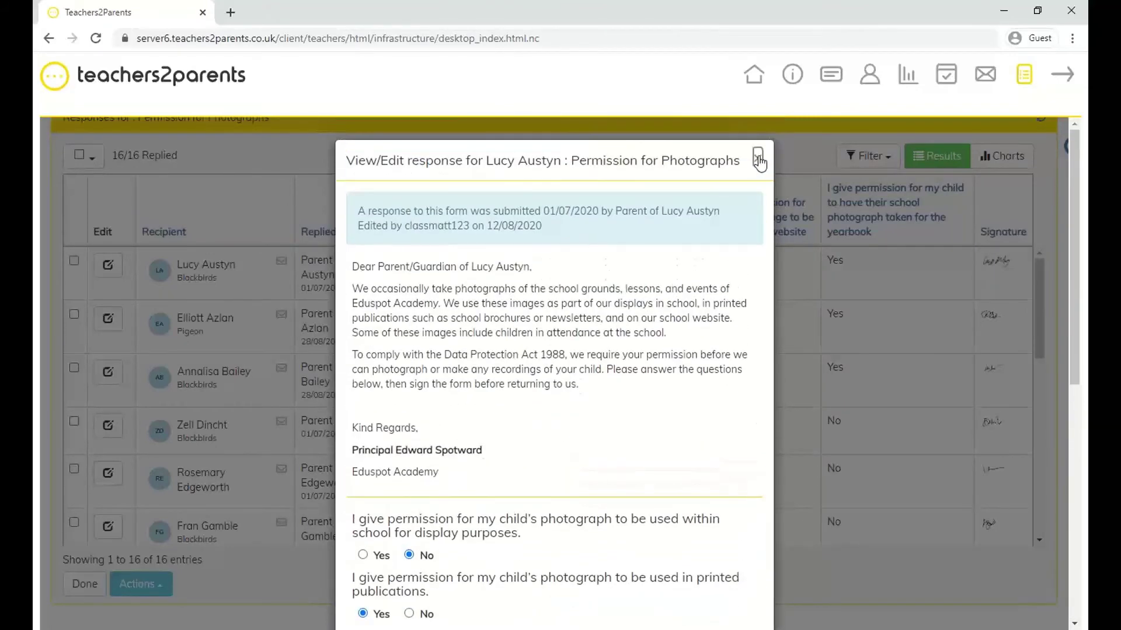
pyautogui.click(760, 156)
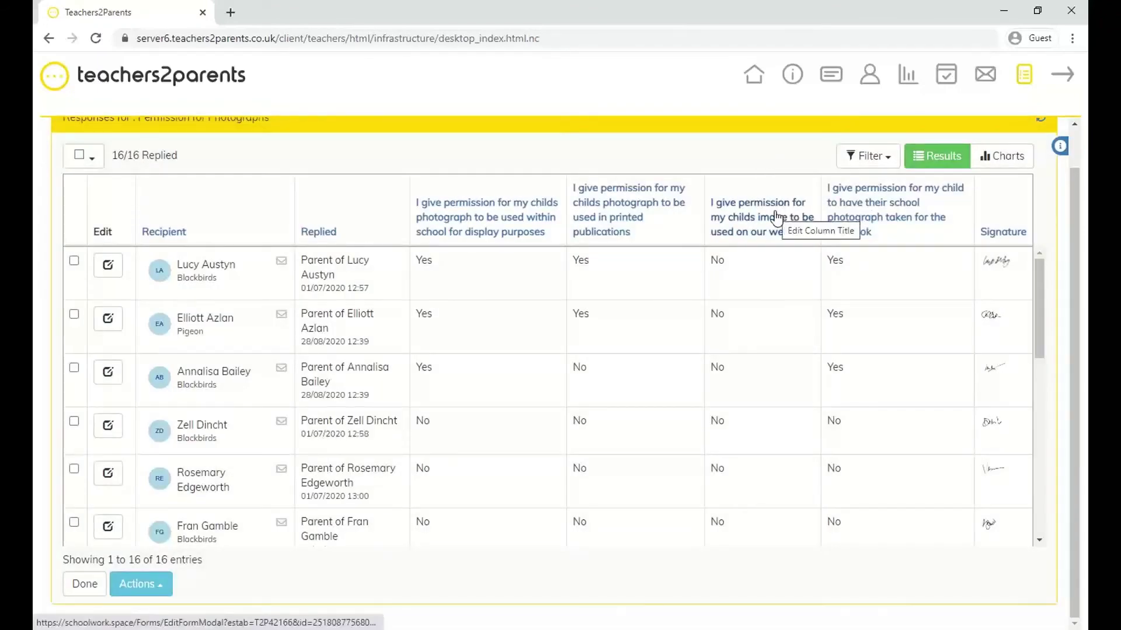
# - Check the actions available for the form's responses, and examine the charts for responses by day, email status and each permission question
pyautogui.click(160, 590)
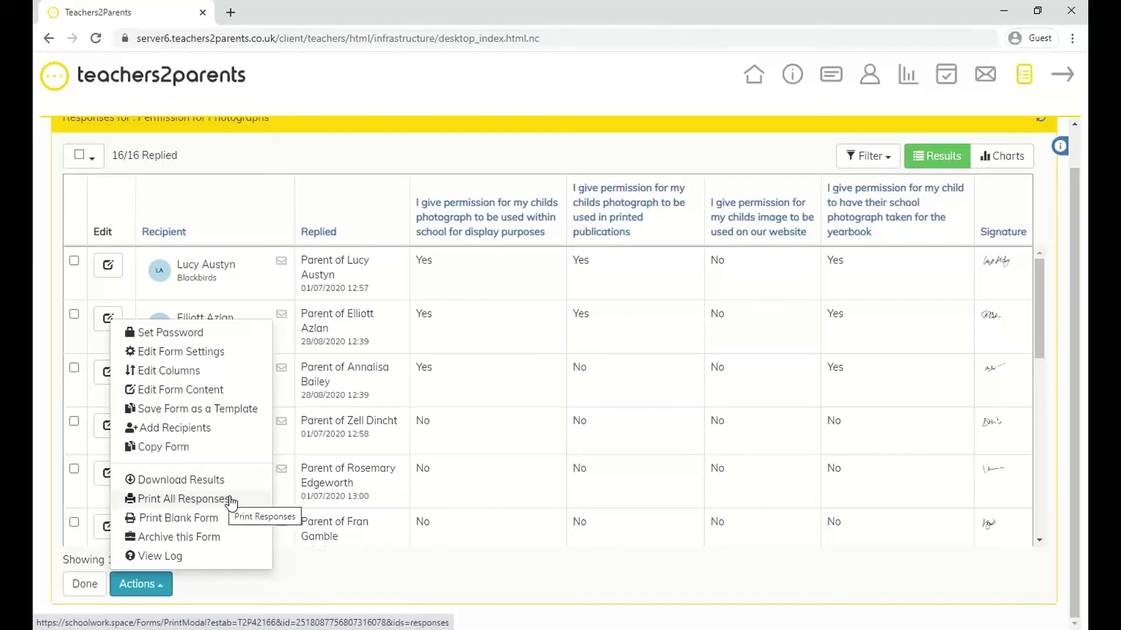
pyautogui.click(321, 585)
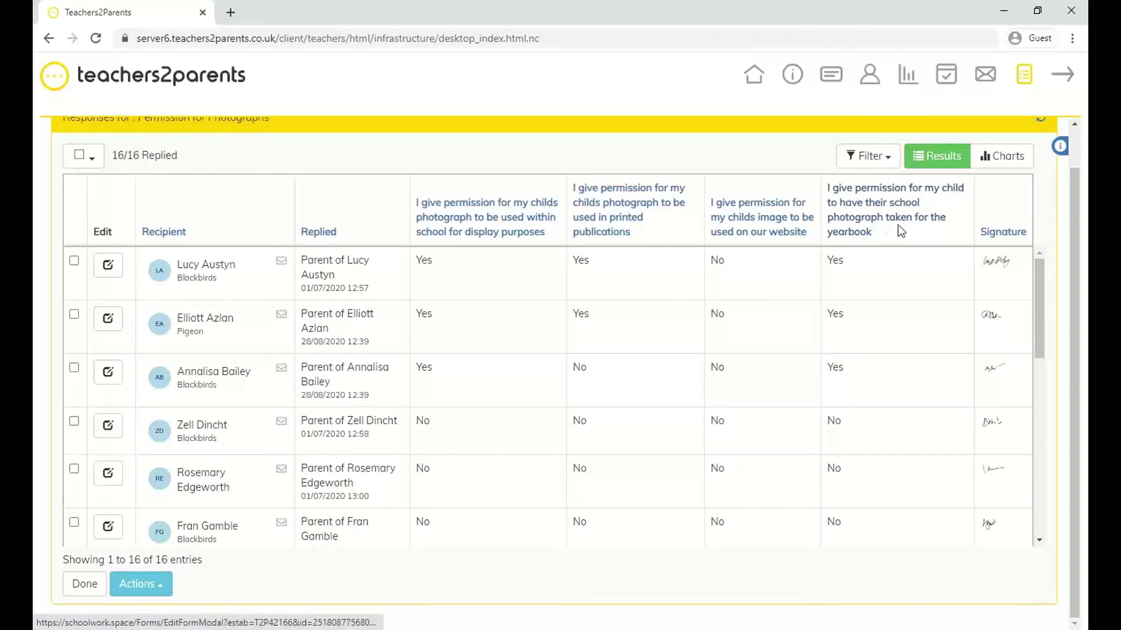
pyautogui.click(1014, 161)
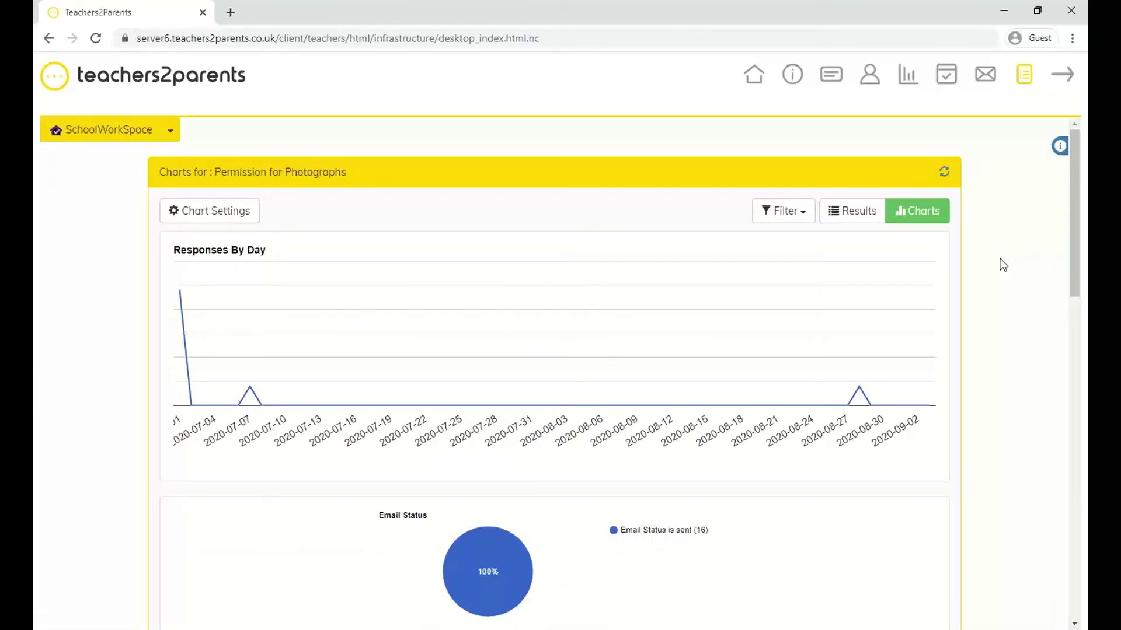
pyautogui.scroll(-5, 1002, 266)
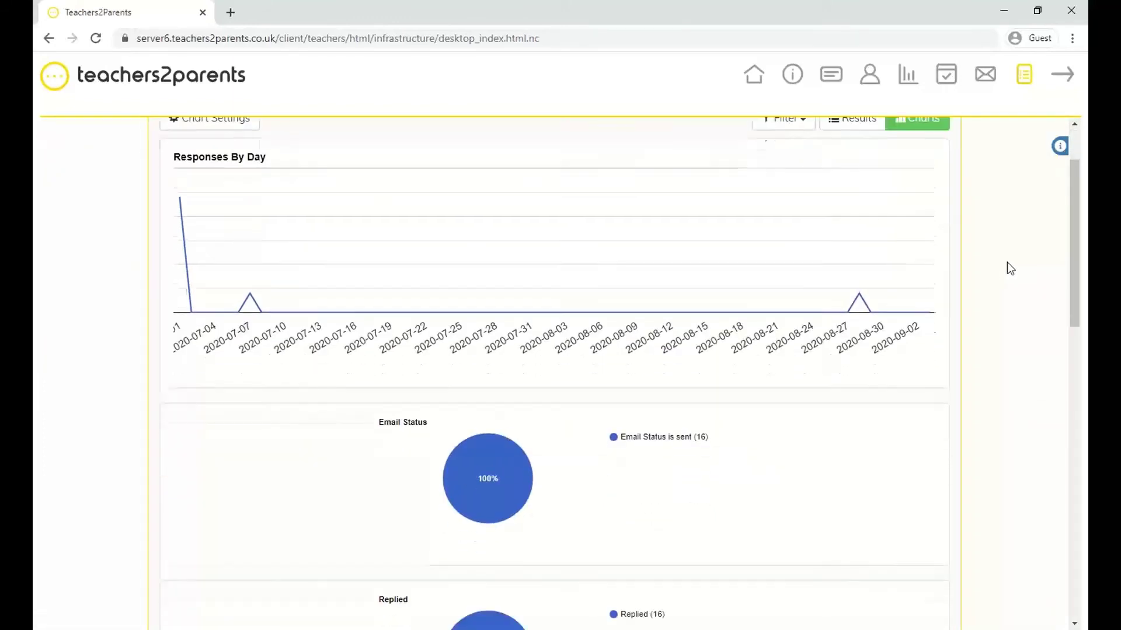
pyautogui.scroll(-6, 1009, 263)
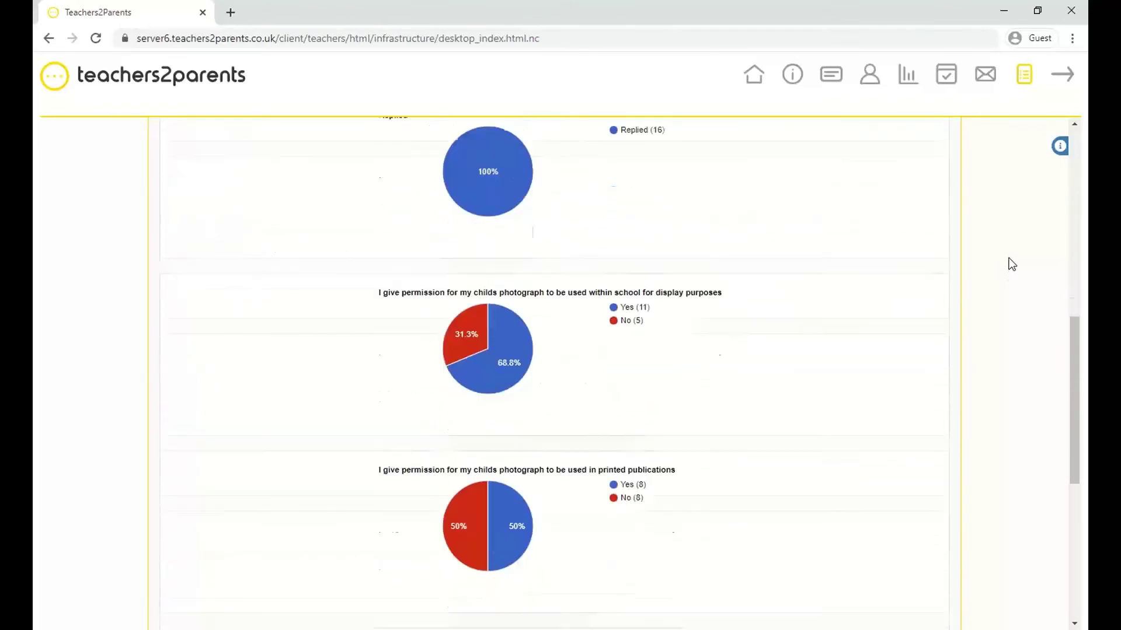
pyautogui.scroll(-1, 1012, 265)
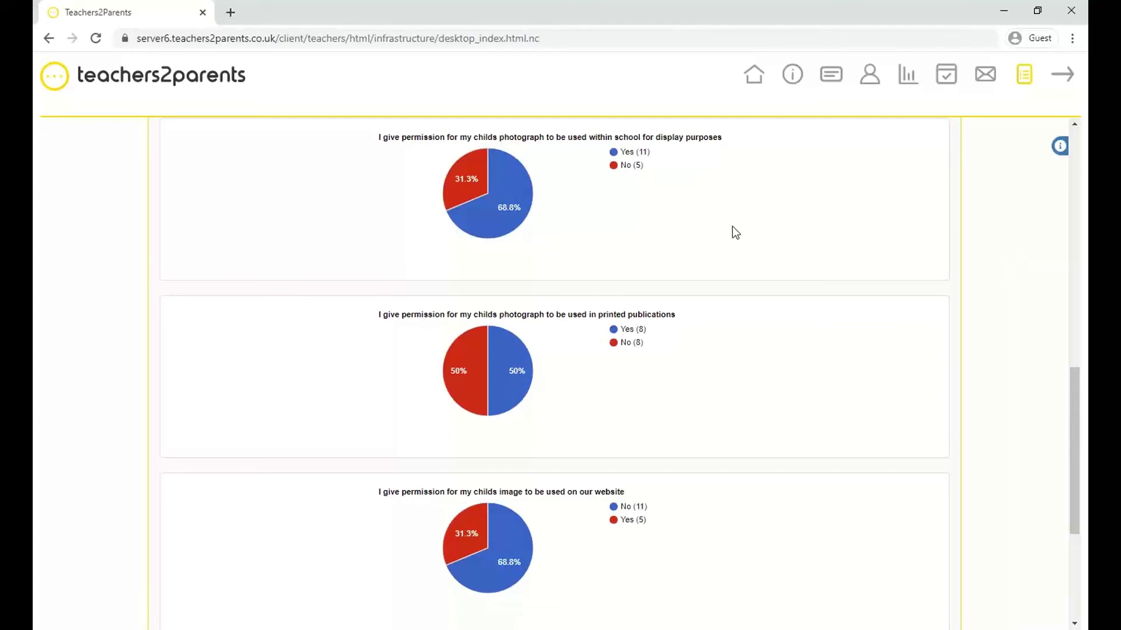
pyautogui.scroll(-4, 741, 233)
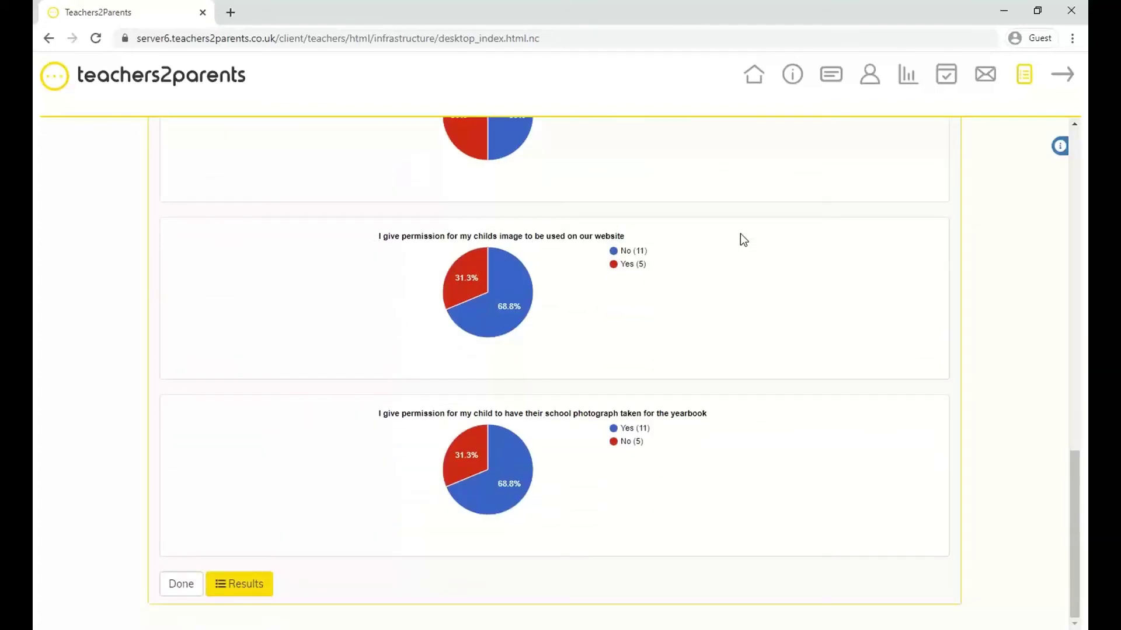
pyautogui.scroll(7, 743, 240)
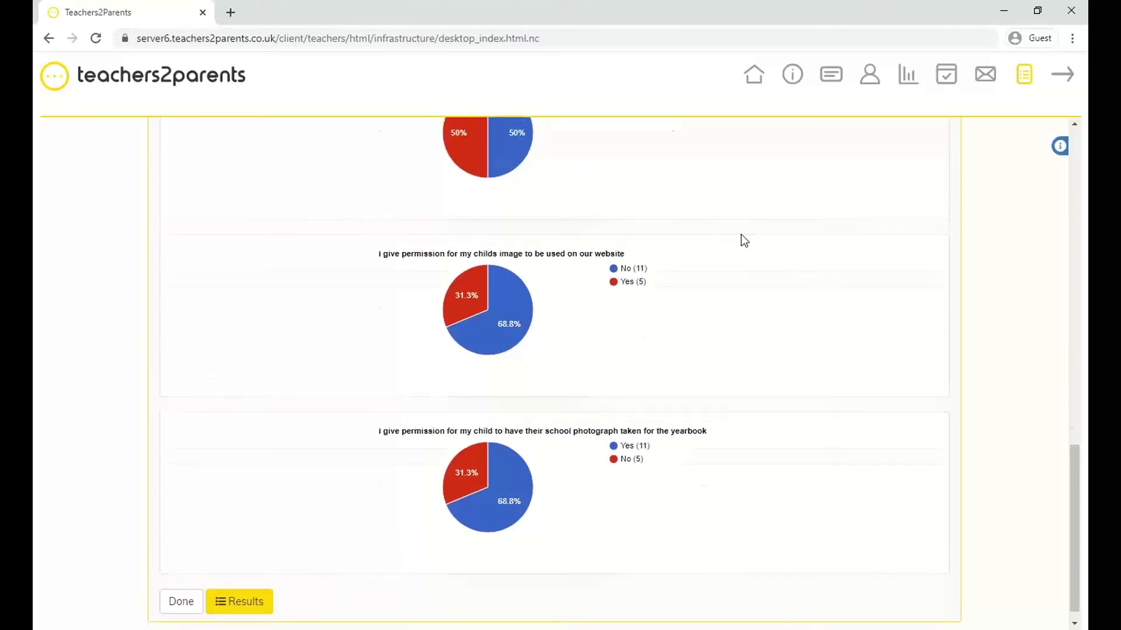
pyautogui.scroll(6, 740, 231)
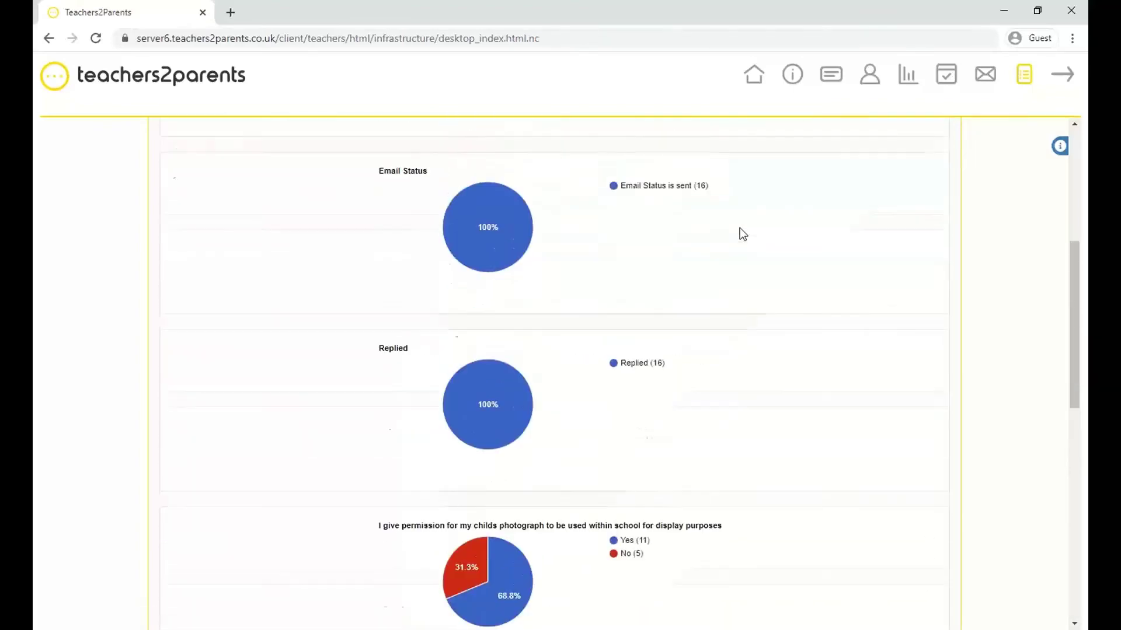
# - Return to the forms list and open the form templates, viewing the new-template dialog without adding a template
pyautogui.hotkey('alt', 'Left')
pyautogui.hotkey('alt', 'Left')
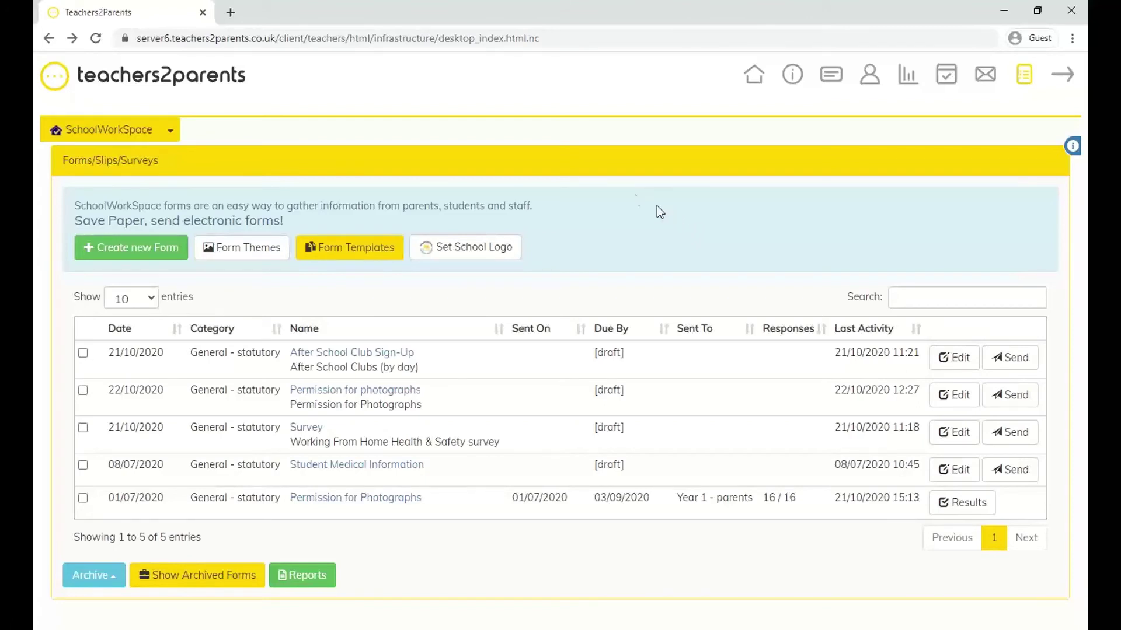
pyautogui.click(388, 257)
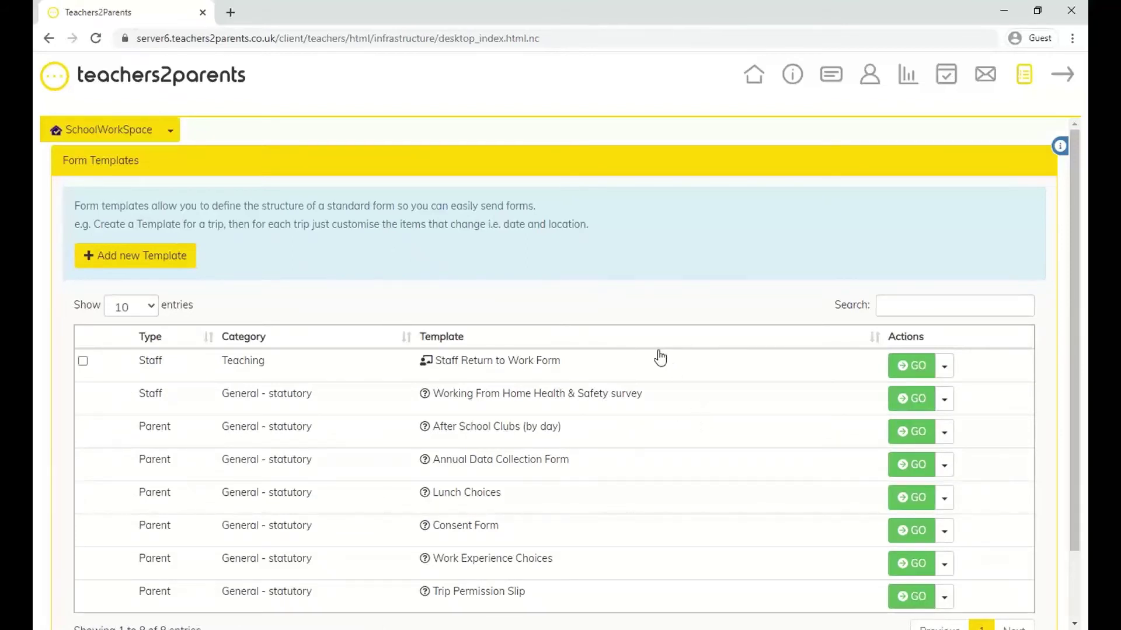
pyautogui.click(174, 263)
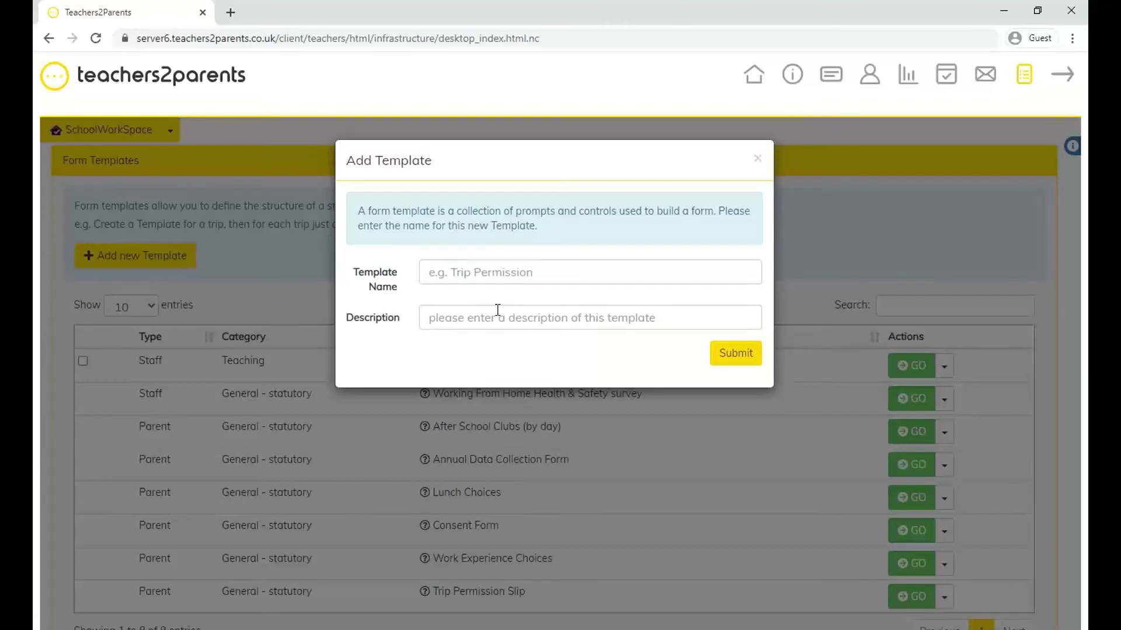
pyautogui.click(757, 159)
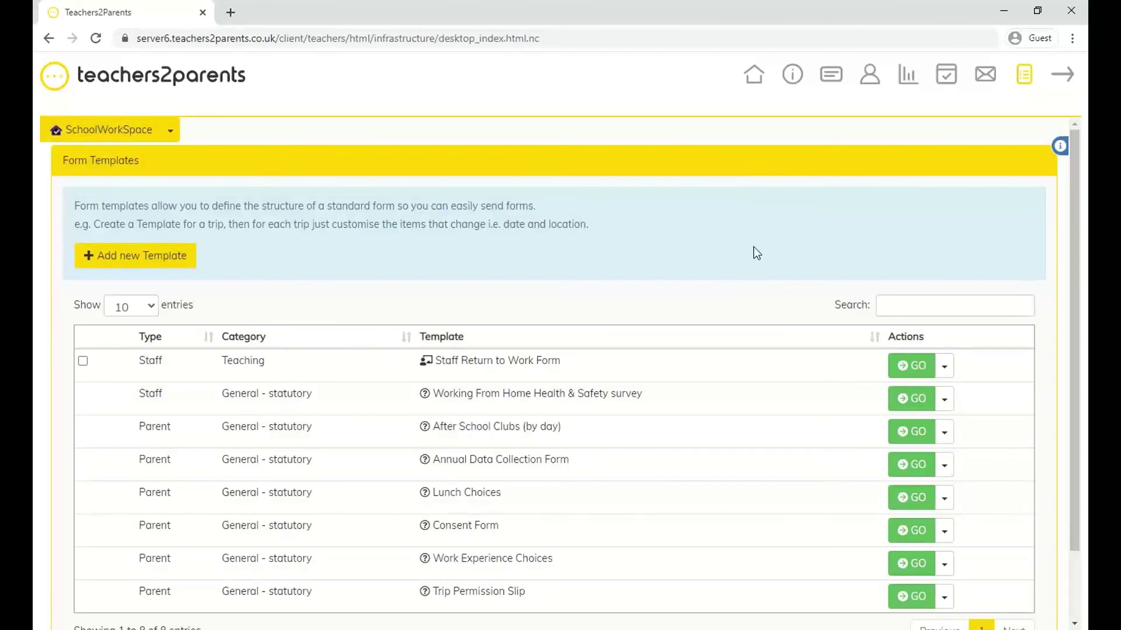
# - Open the "Staff Return to Work Form" template for editing and review its settings and form components
pyautogui.click(944, 366)
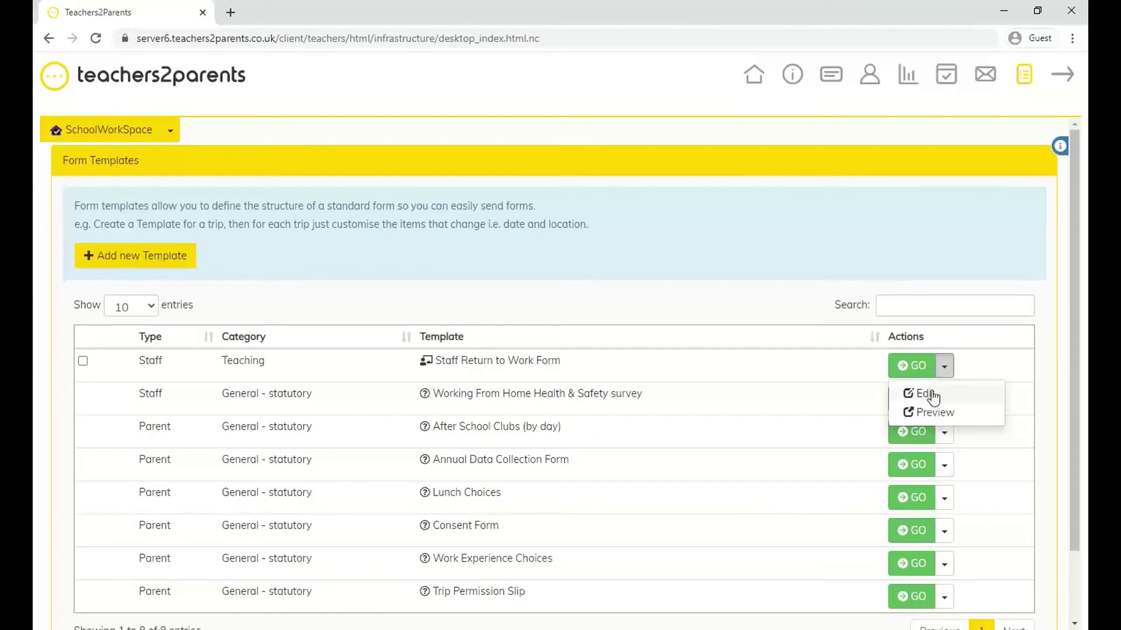
pyautogui.click(934, 402)
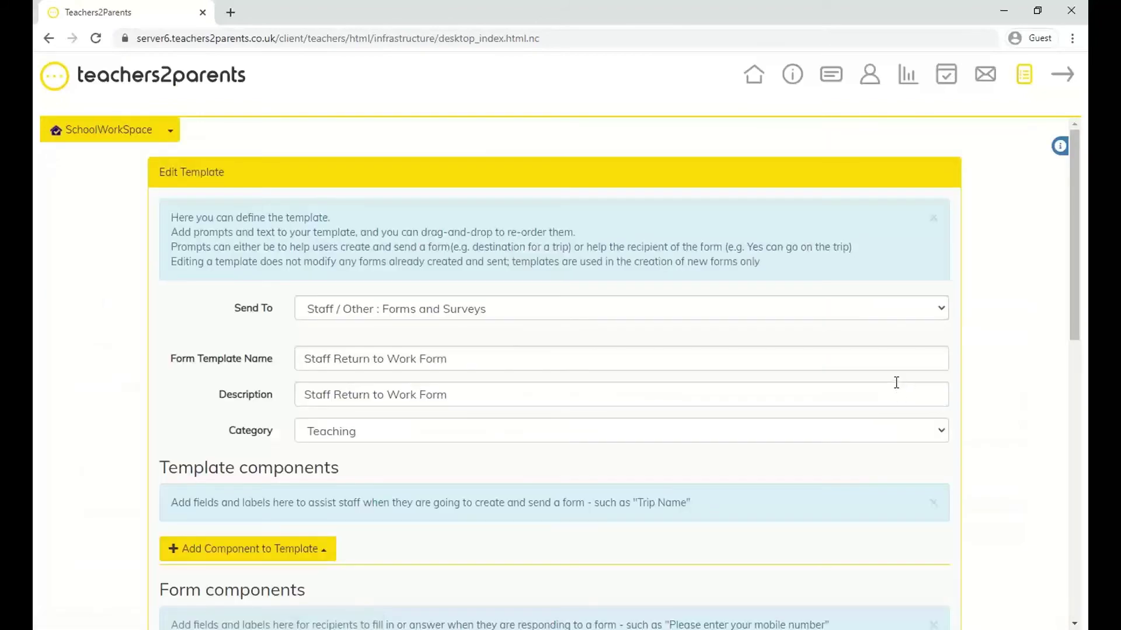
pyautogui.moveTo(1073, 334)
pyautogui.mouseDown()
pyautogui.moveTo(1070, 474)
pyautogui.moveTo(1084, 592)
pyautogui.moveTo(1079, 382)
pyautogui.moveTo(1051, 333)
pyautogui.mouseUp()
pyautogui.scroll(-4, 1014, 359)
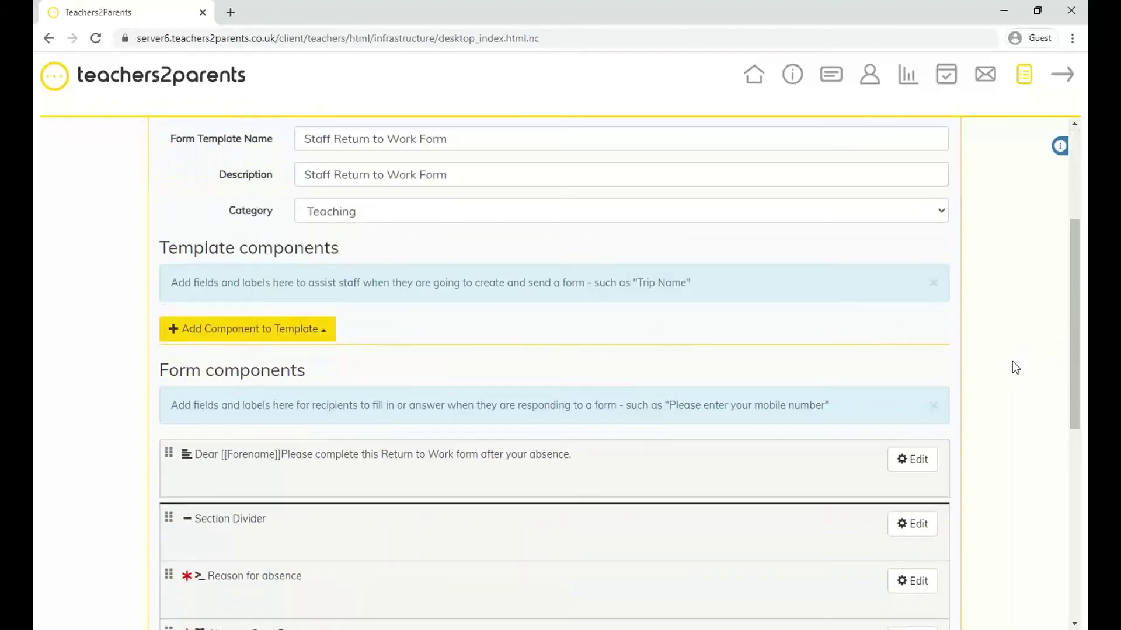
pyautogui.scroll(-5, 1013, 368)
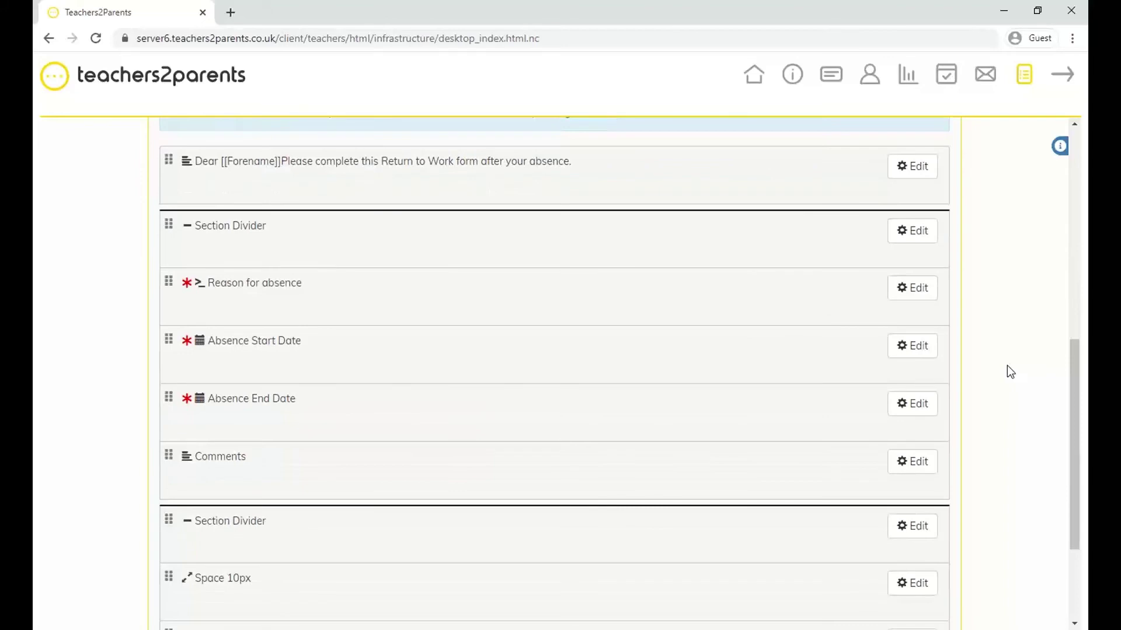
pyautogui.scroll(9, 1007, 366)
pyautogui.scroll(-8, 1011, 372)
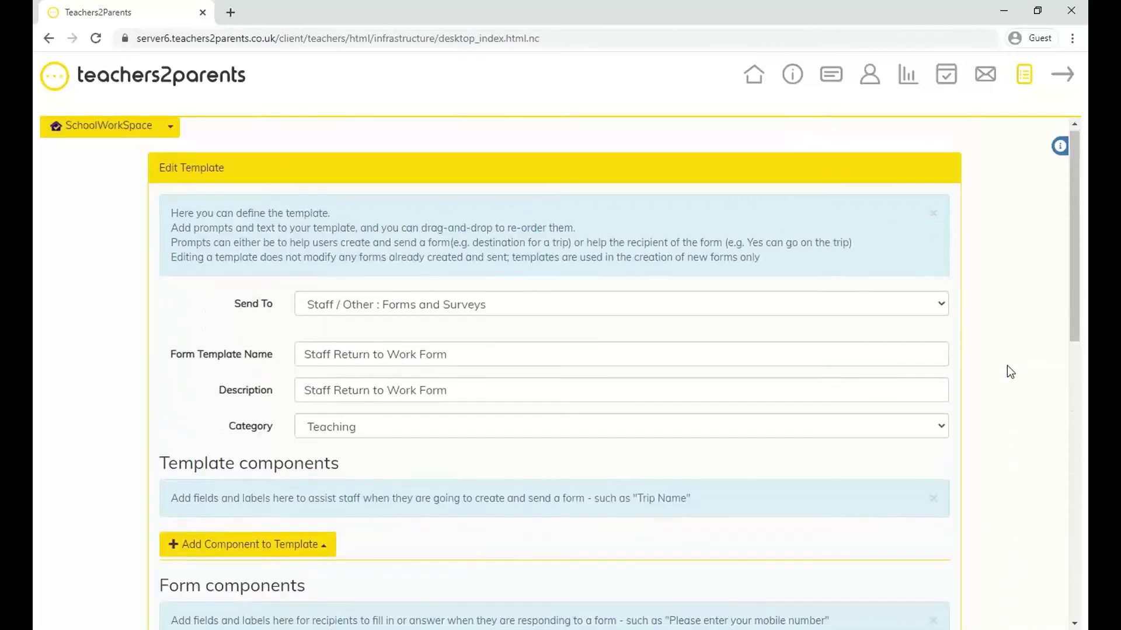
pyautogui.scroll(-4, 1007, 374)
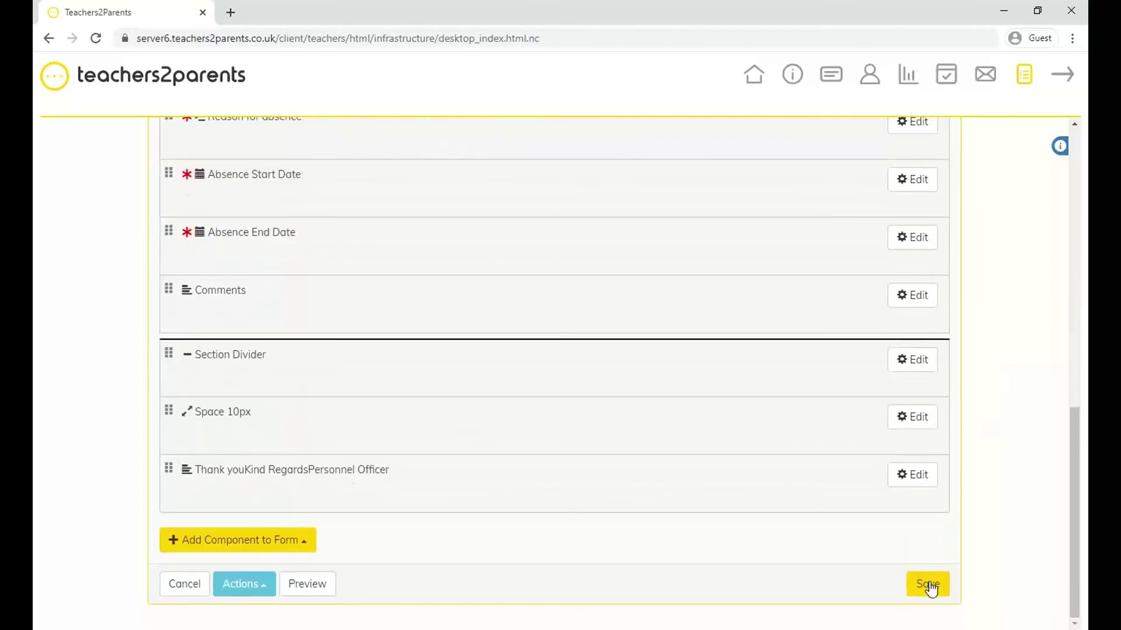
# - Save the template and create a form from it, named with the staff member's title and surname followed by "Return to Work"
pyautogui.click(930, 588)
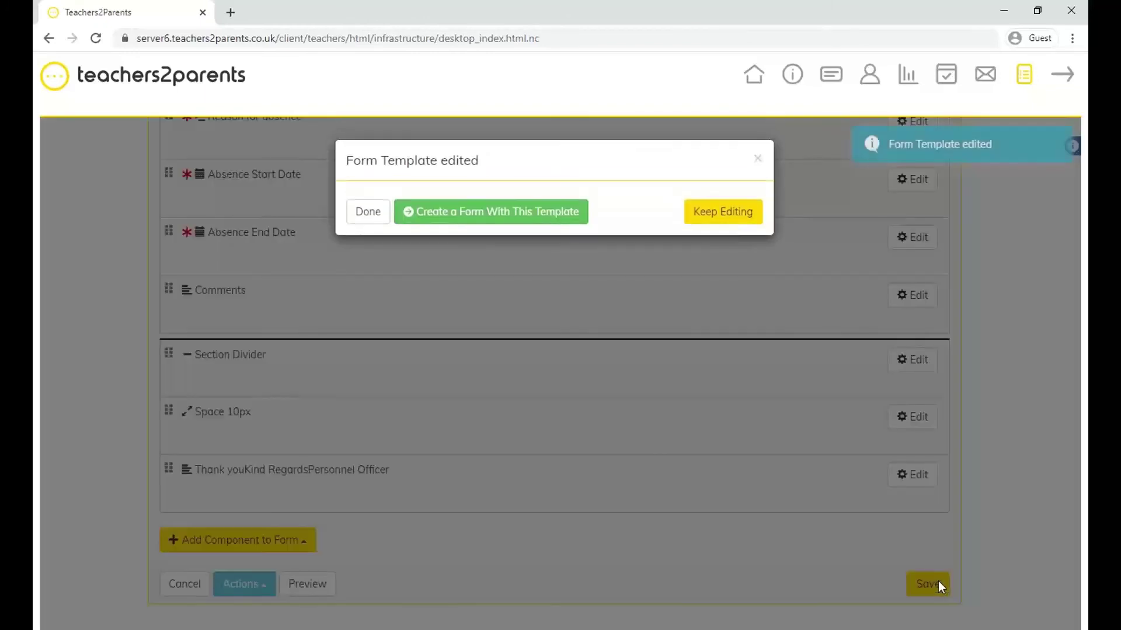
pyautogui.click(555, 212)
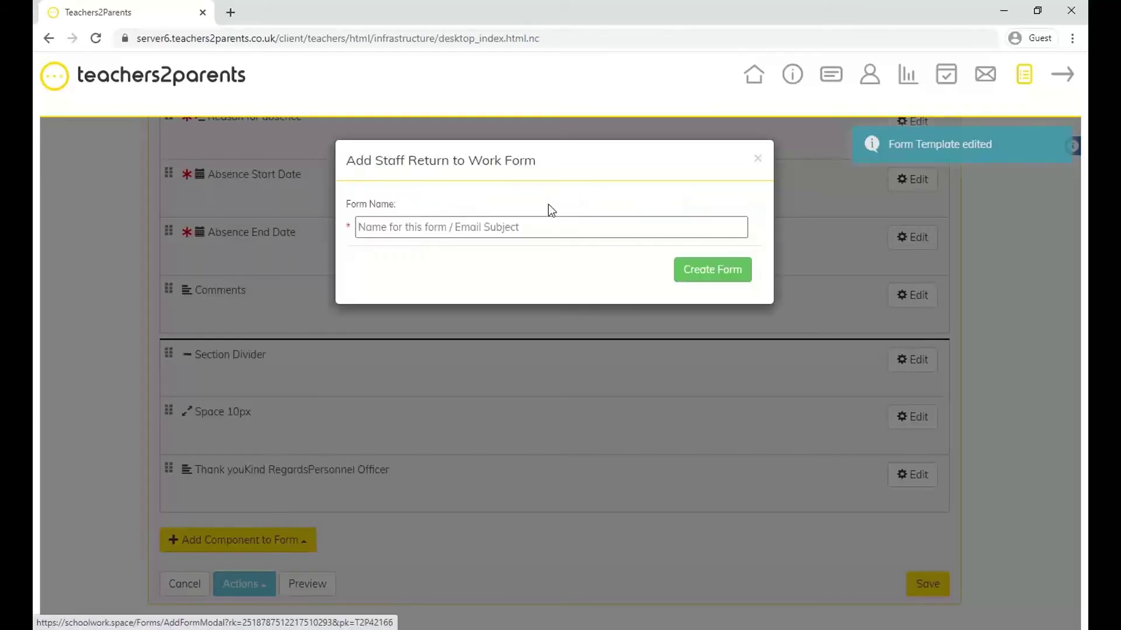
pyautogui.click(437, 225)
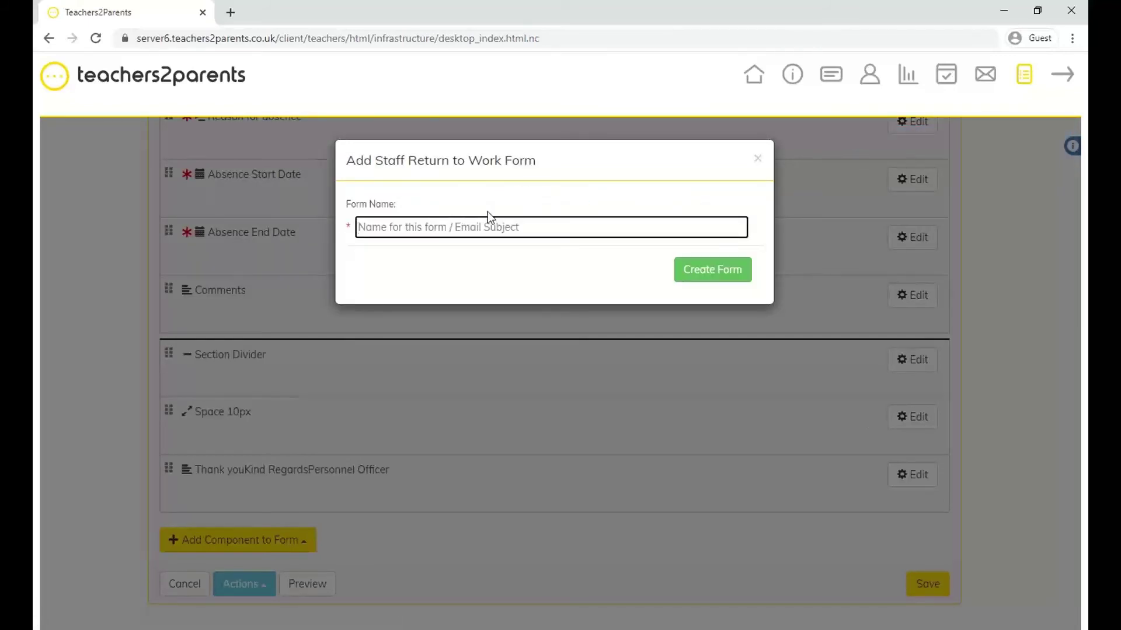
pyautogui.write('Mr Smith')
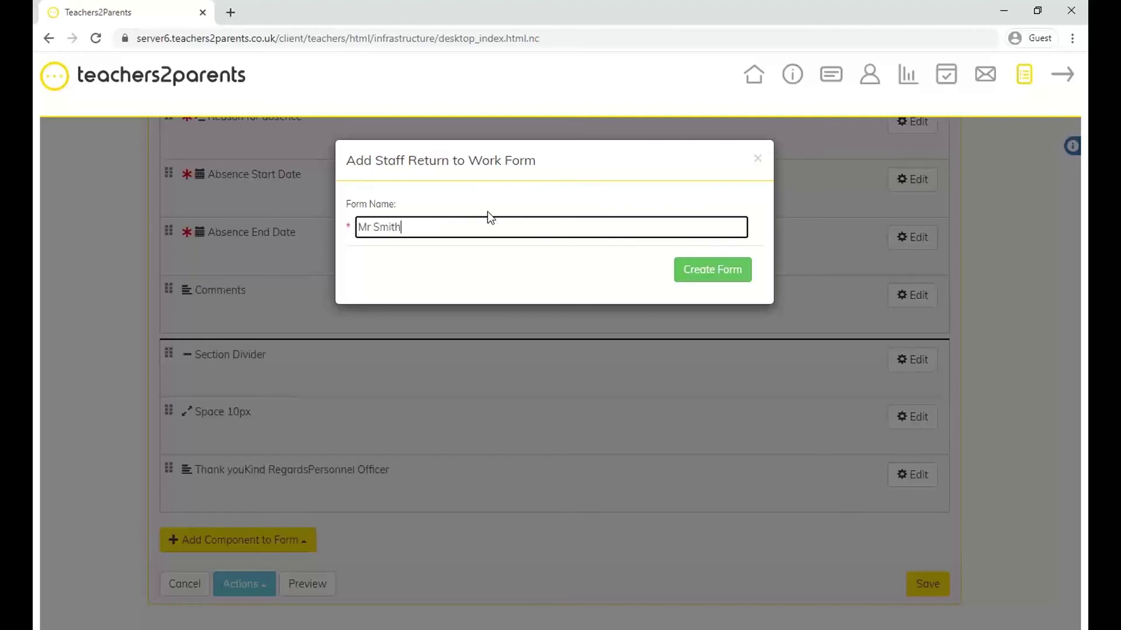
pyautogui.write(' Return to Work')
pyautogui.click(727, 279)
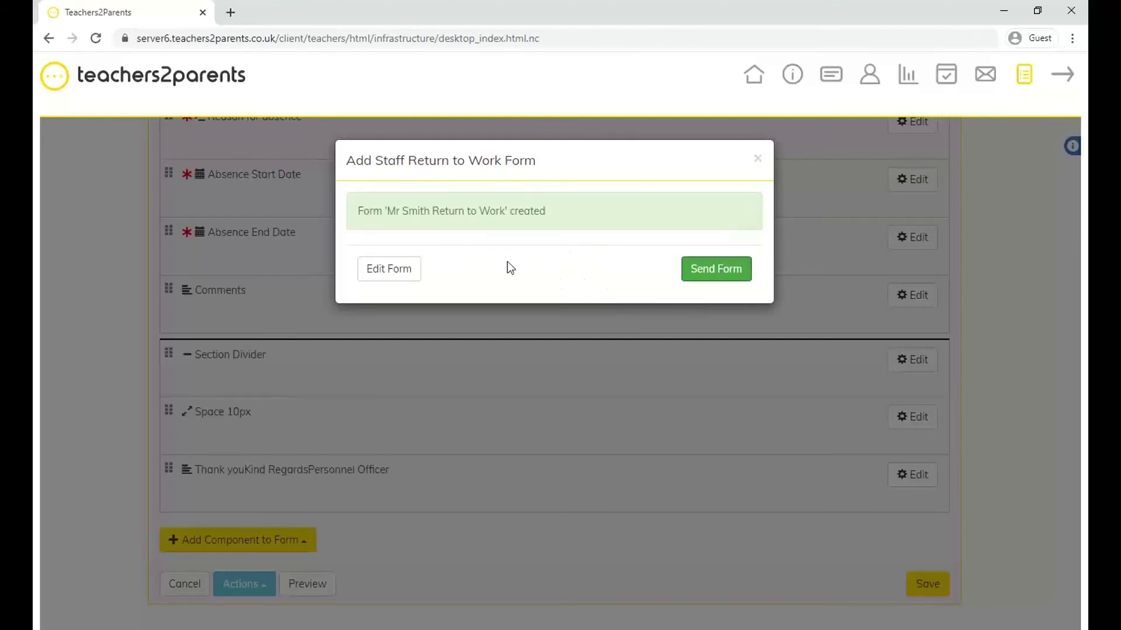
# - Open the new return-to-work form's sending options for review, and return to the forms list without sending it
pyautogui.click(703, 276)
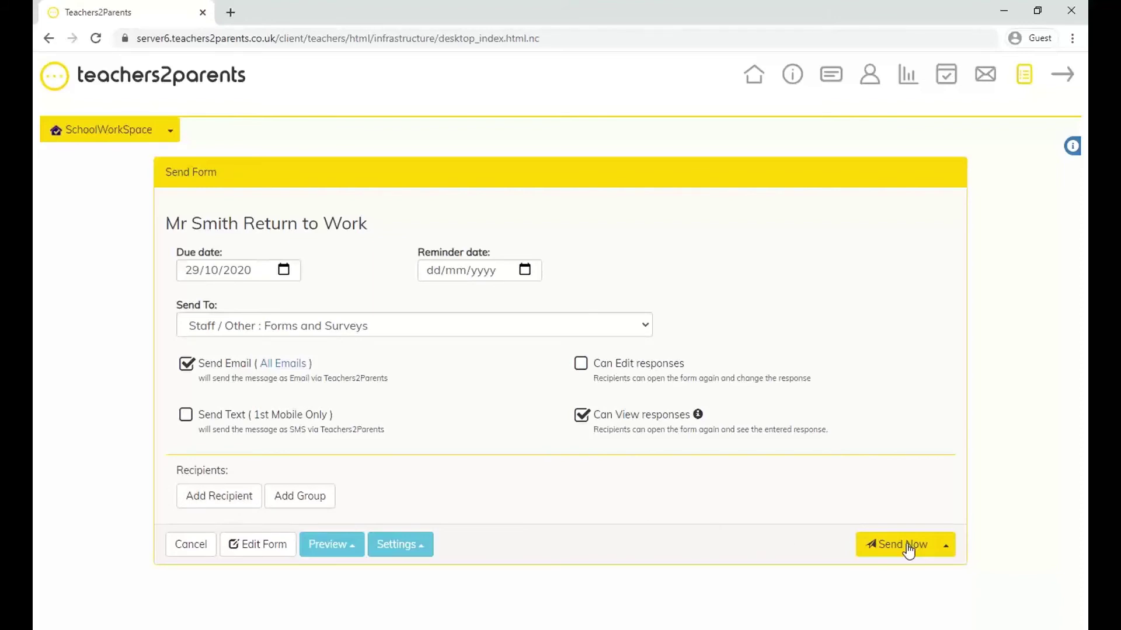
pyautogui.click(172, 133)
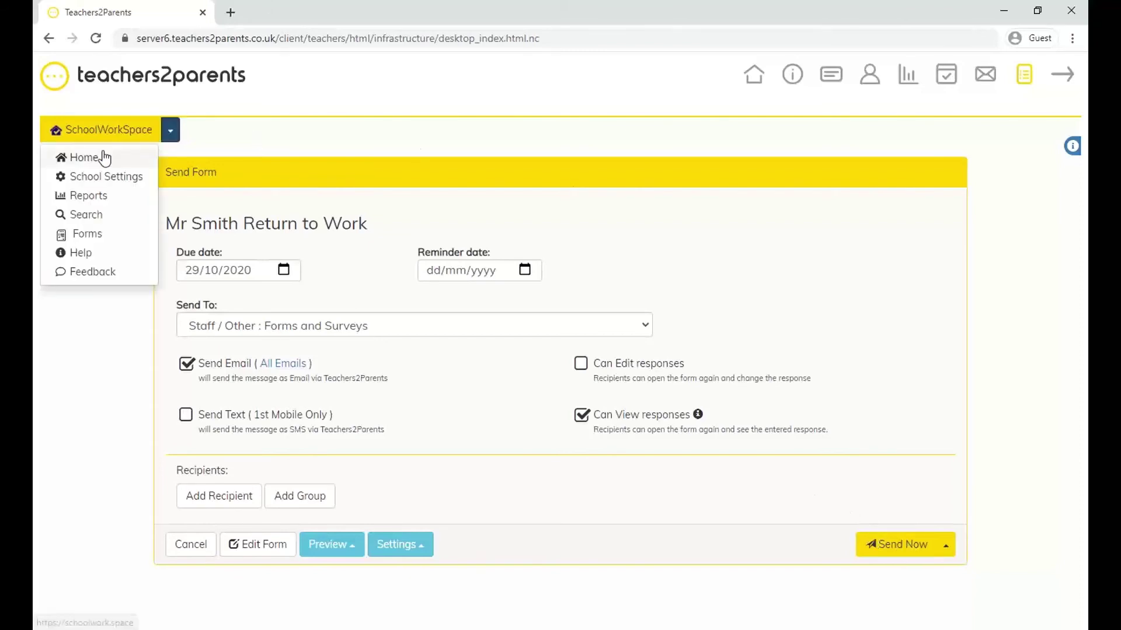
pyautogui.click(88, 234)
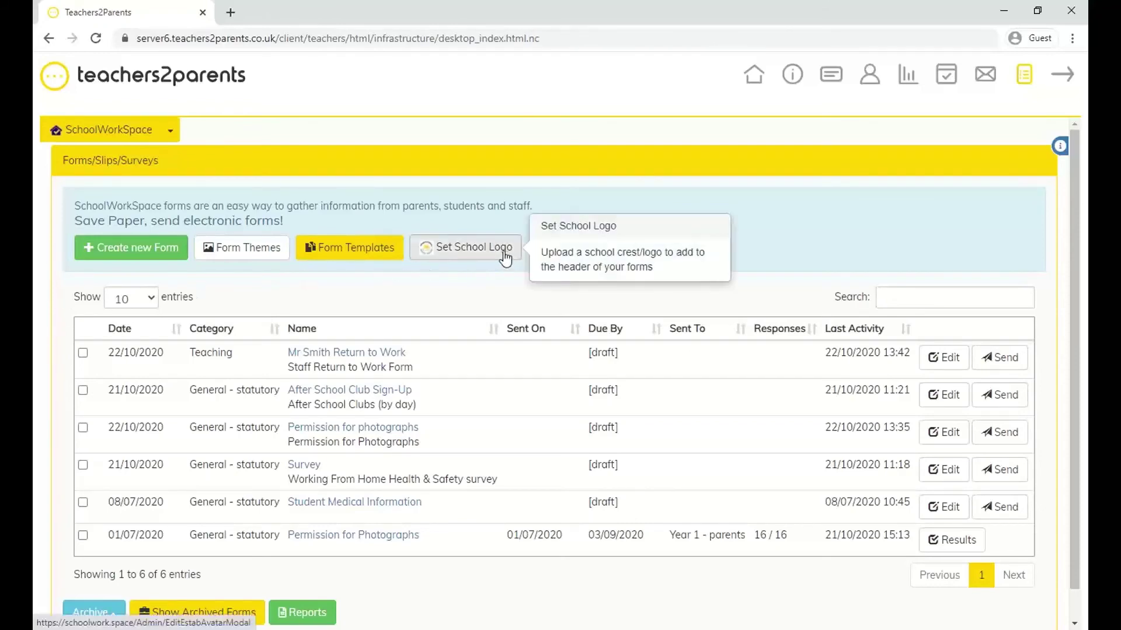
# - View the school logo settings without changing the image, then look over the available form themes and return to the forms list
pyautogui.click(484, 256)
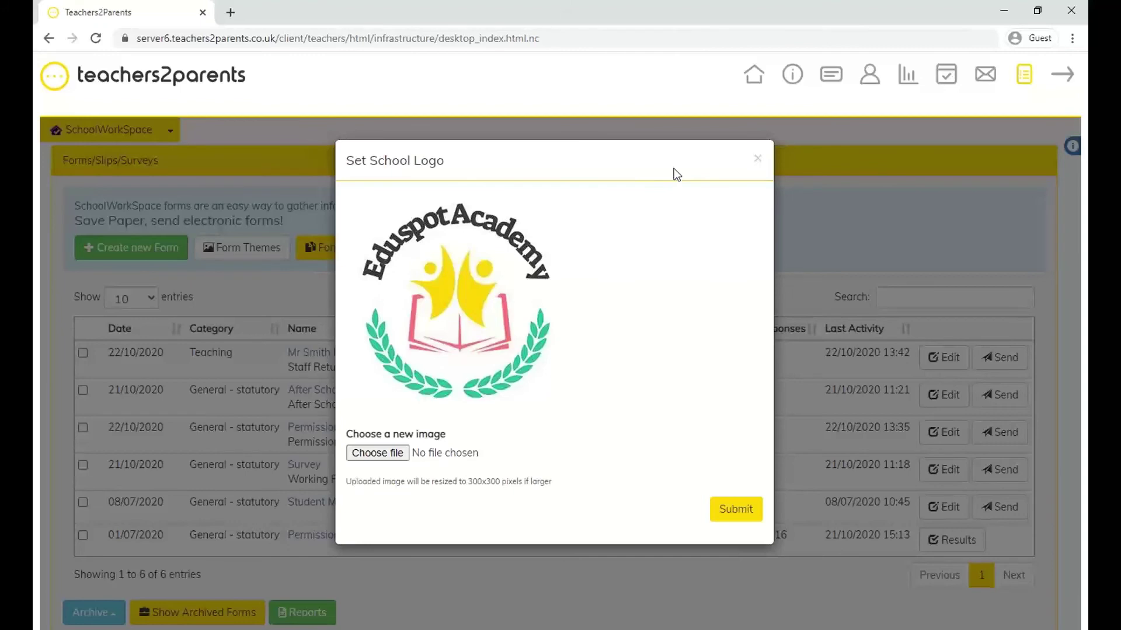
pyautogui.click(756, 159)
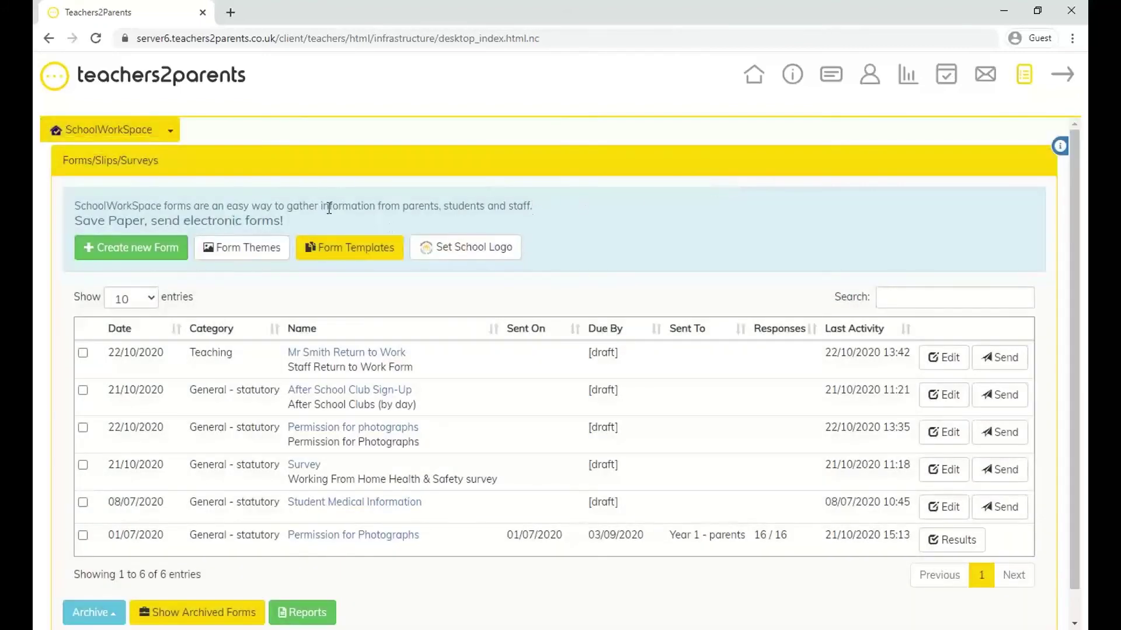
pyautogui.click(240, 255)
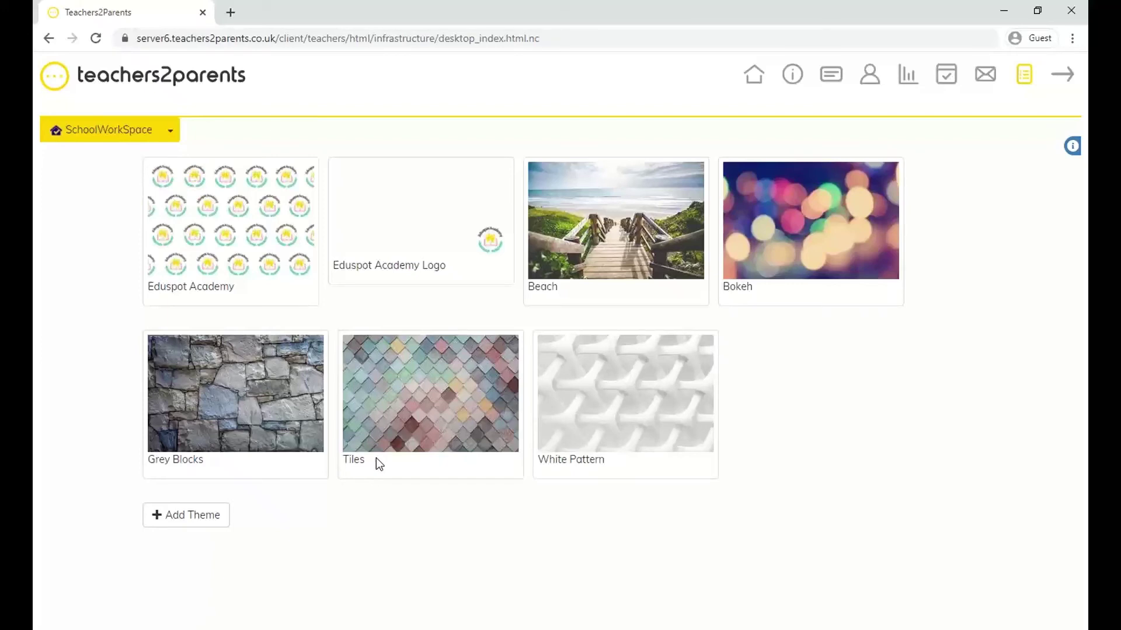
pyautogui.hotkey('alt', 'Left')
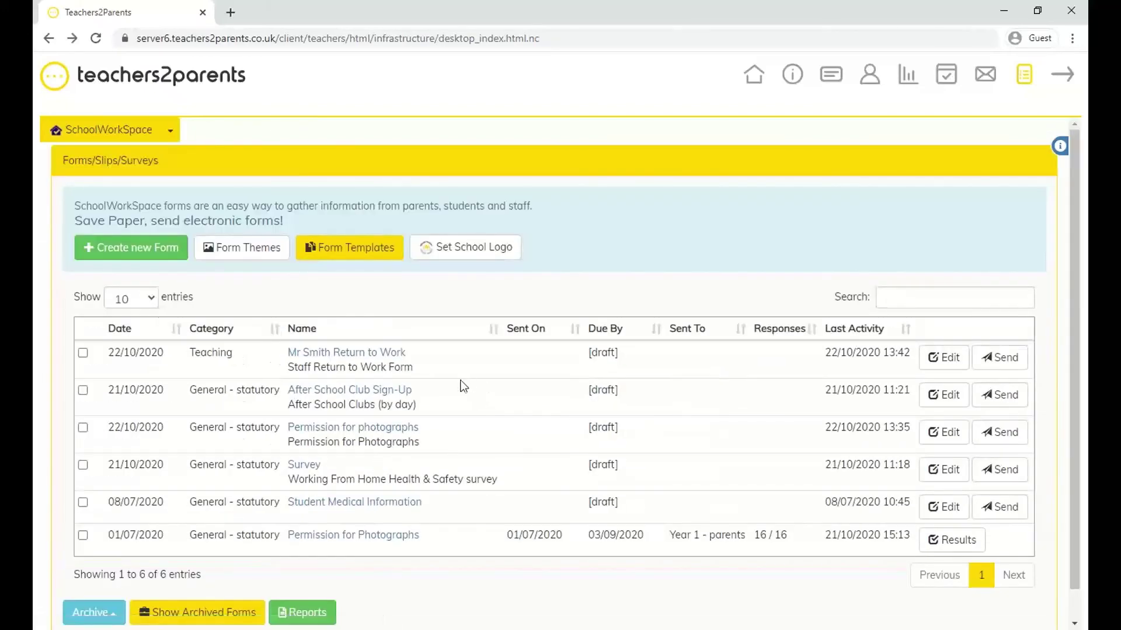